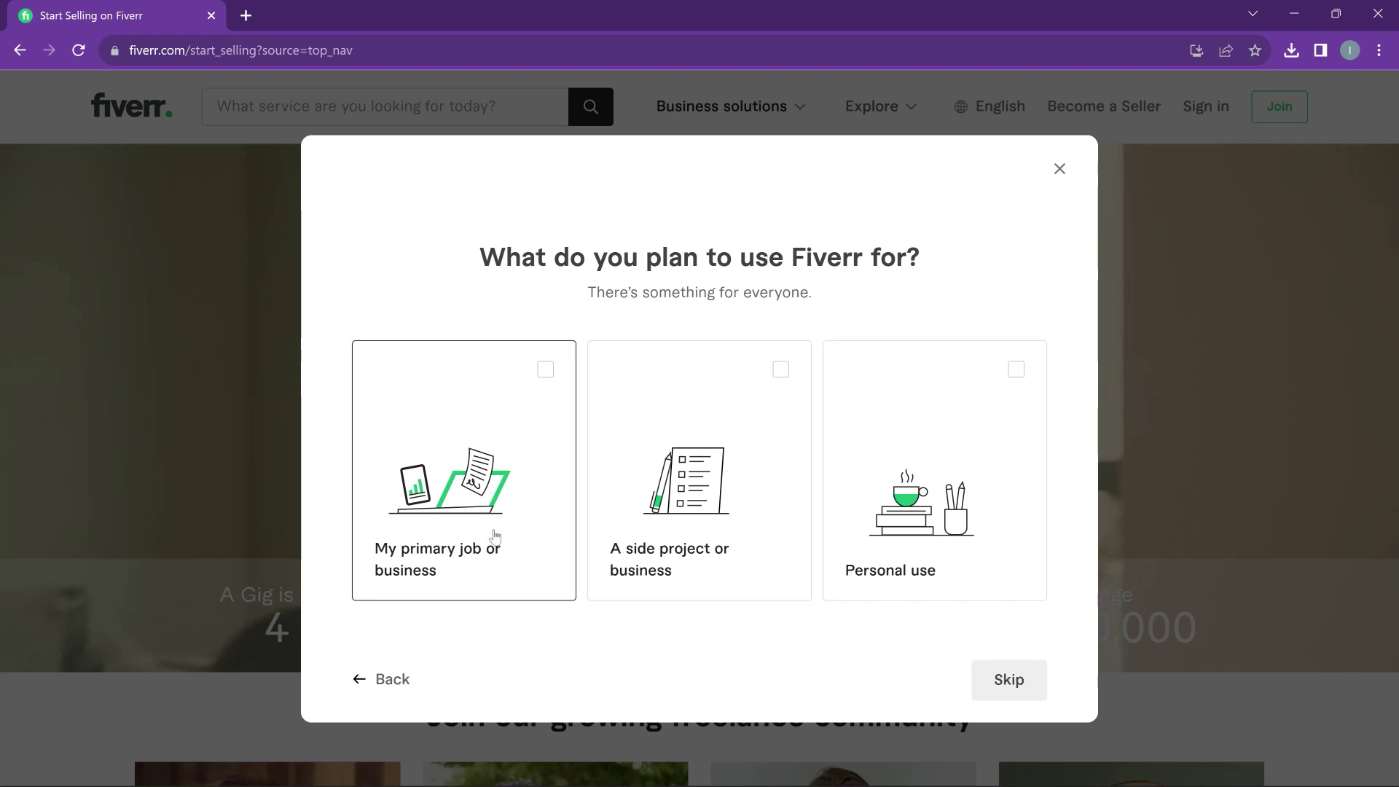
# Answer the sign-up questions as a primary job or business run by just me, and decline Fiverr Pro
pyautogui.click(495, 536)
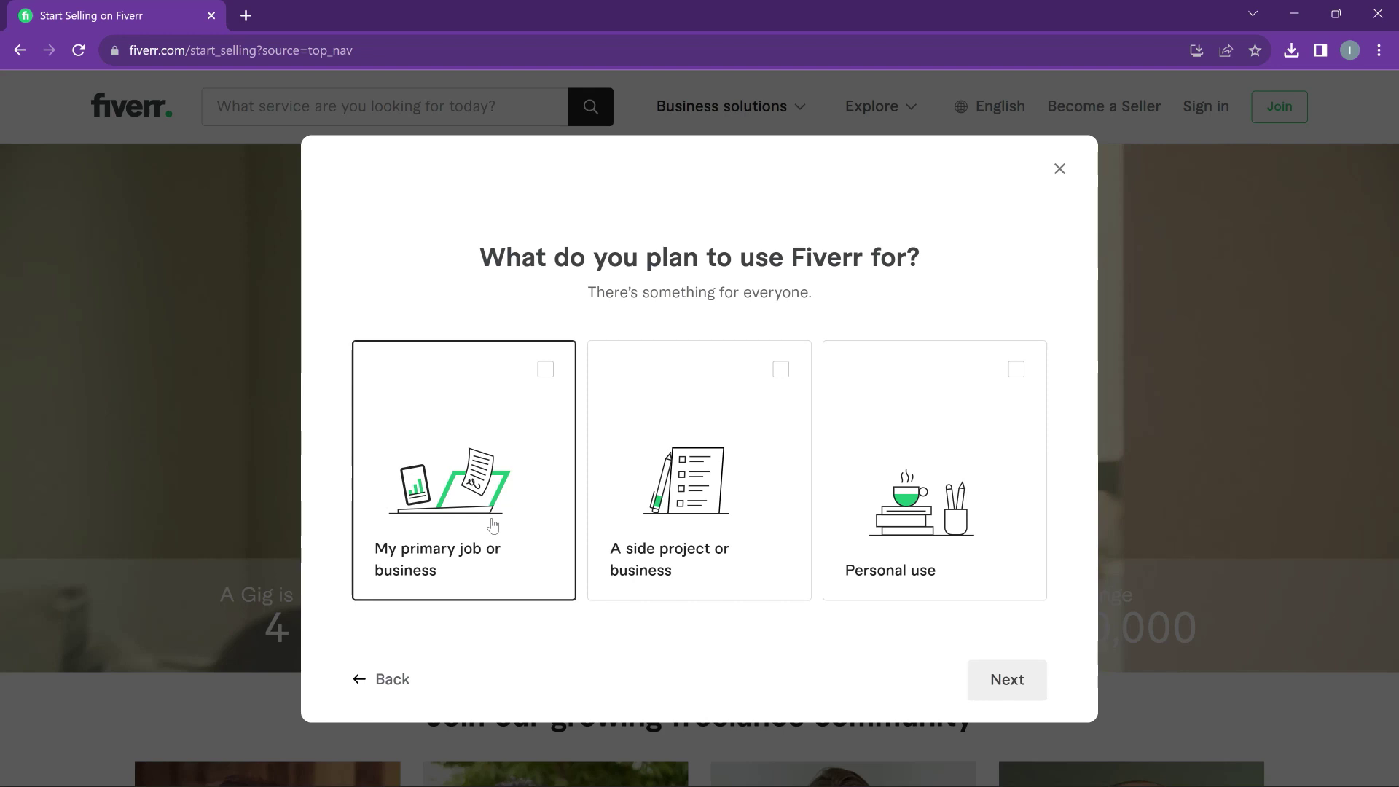
pyautogui.click(986, 678)
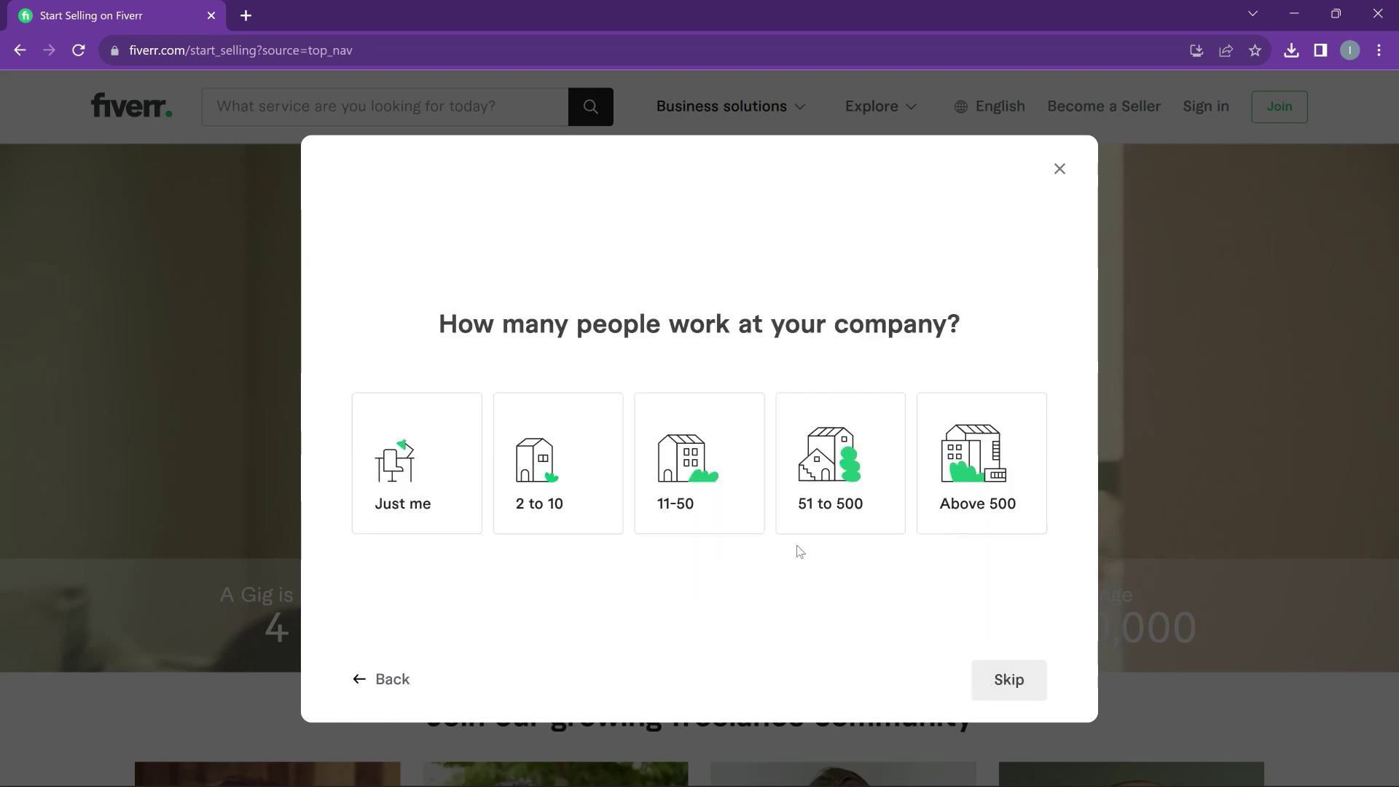
pyautogui.click(392, 484)
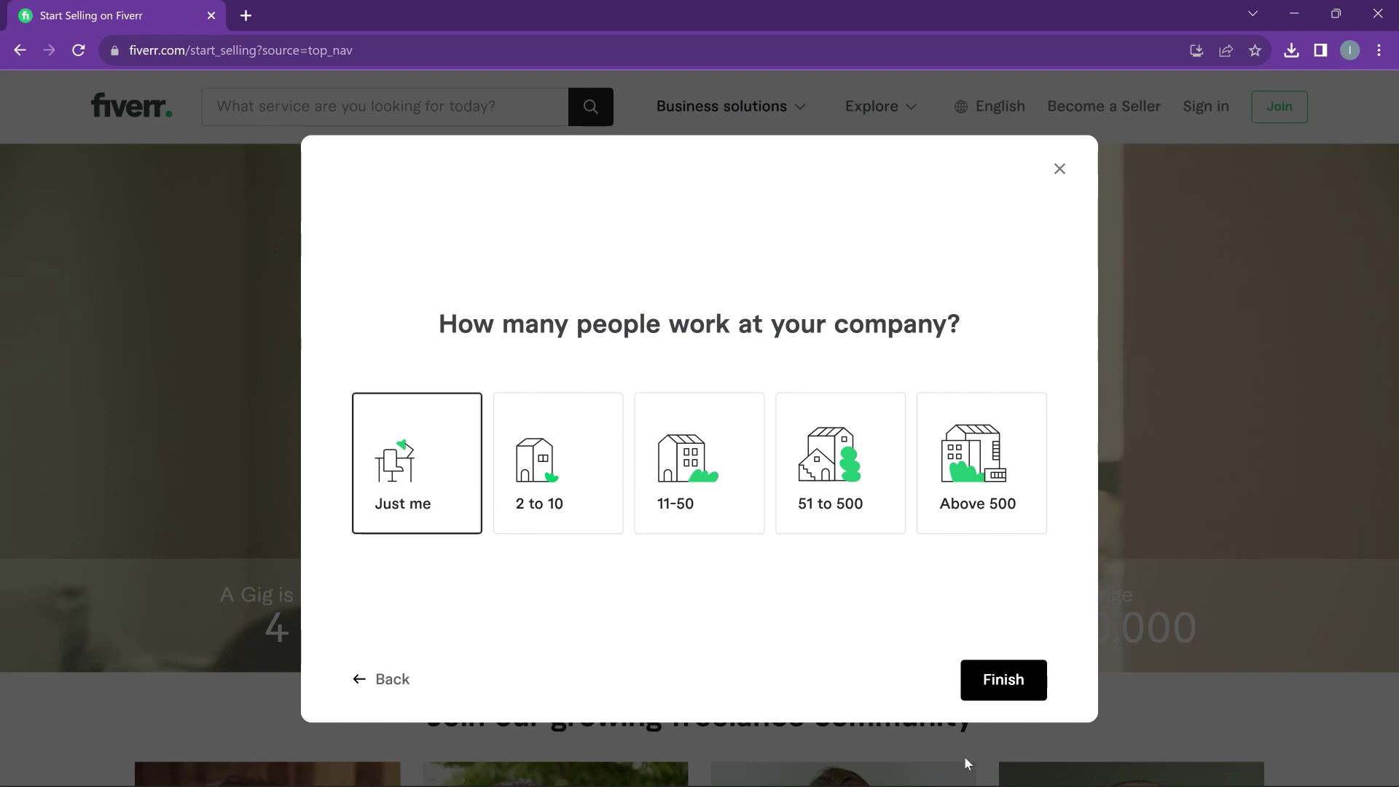
pyautogui.click(982, 682)
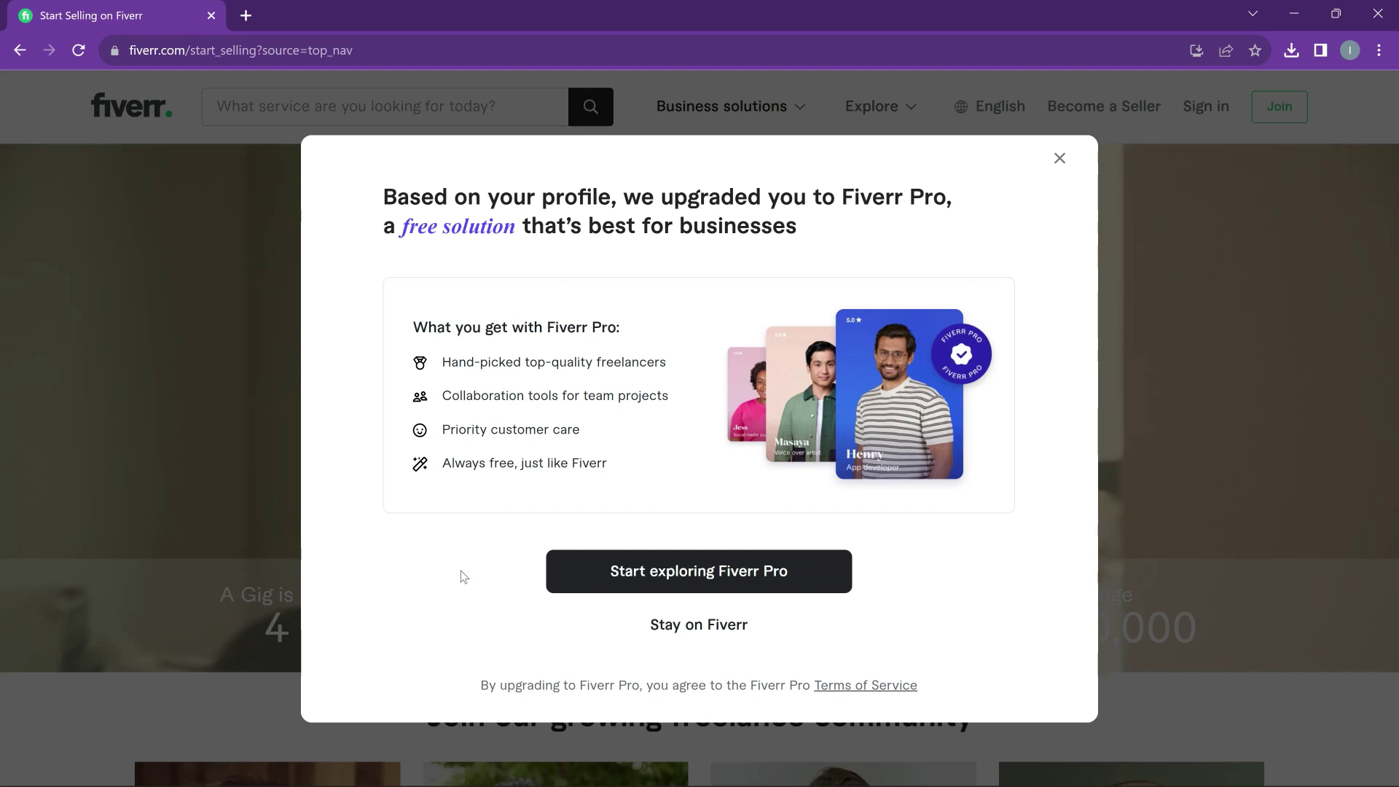
pyautogui.click(669, 628)
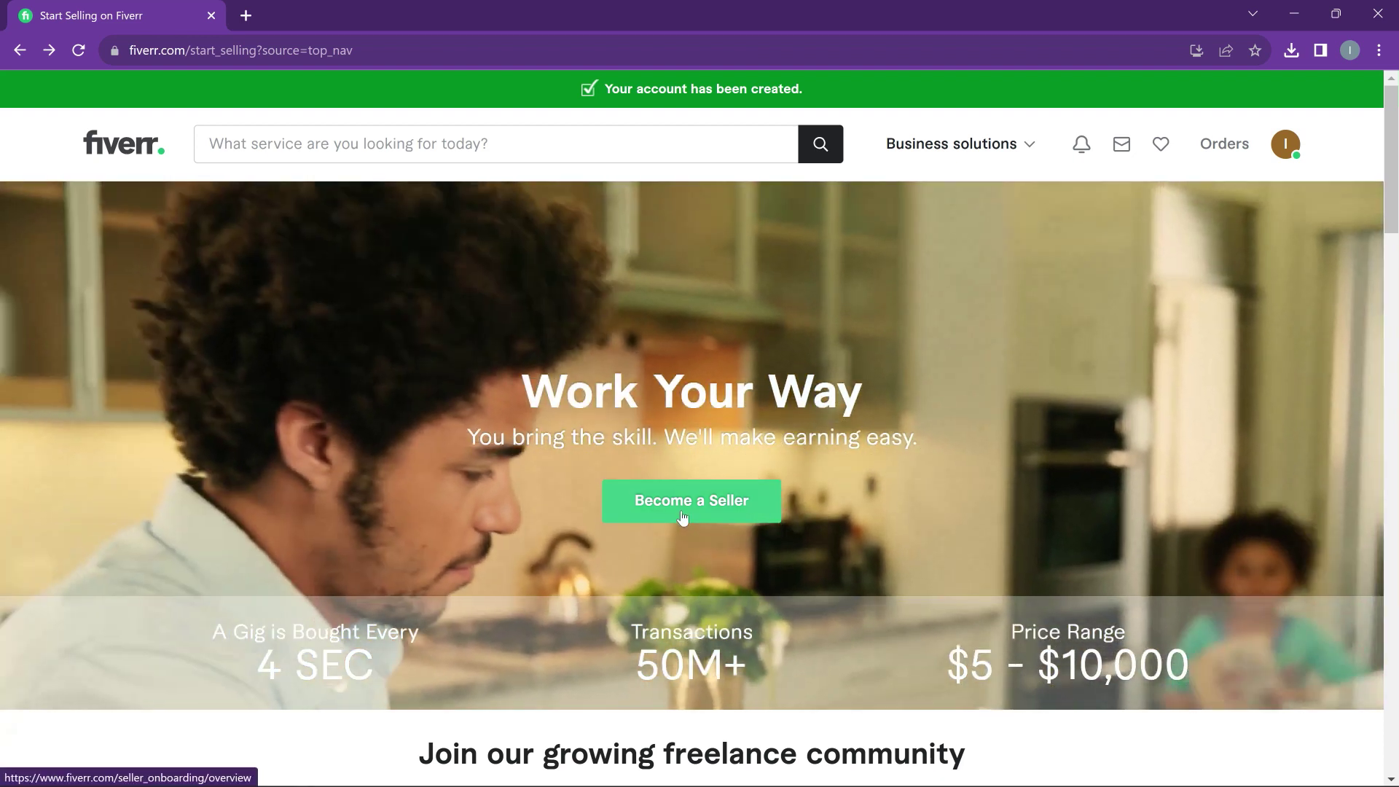
# Start seller onboarding from the 'Become a Seller' button in the hero banner
pyautogui.click(682, 517)
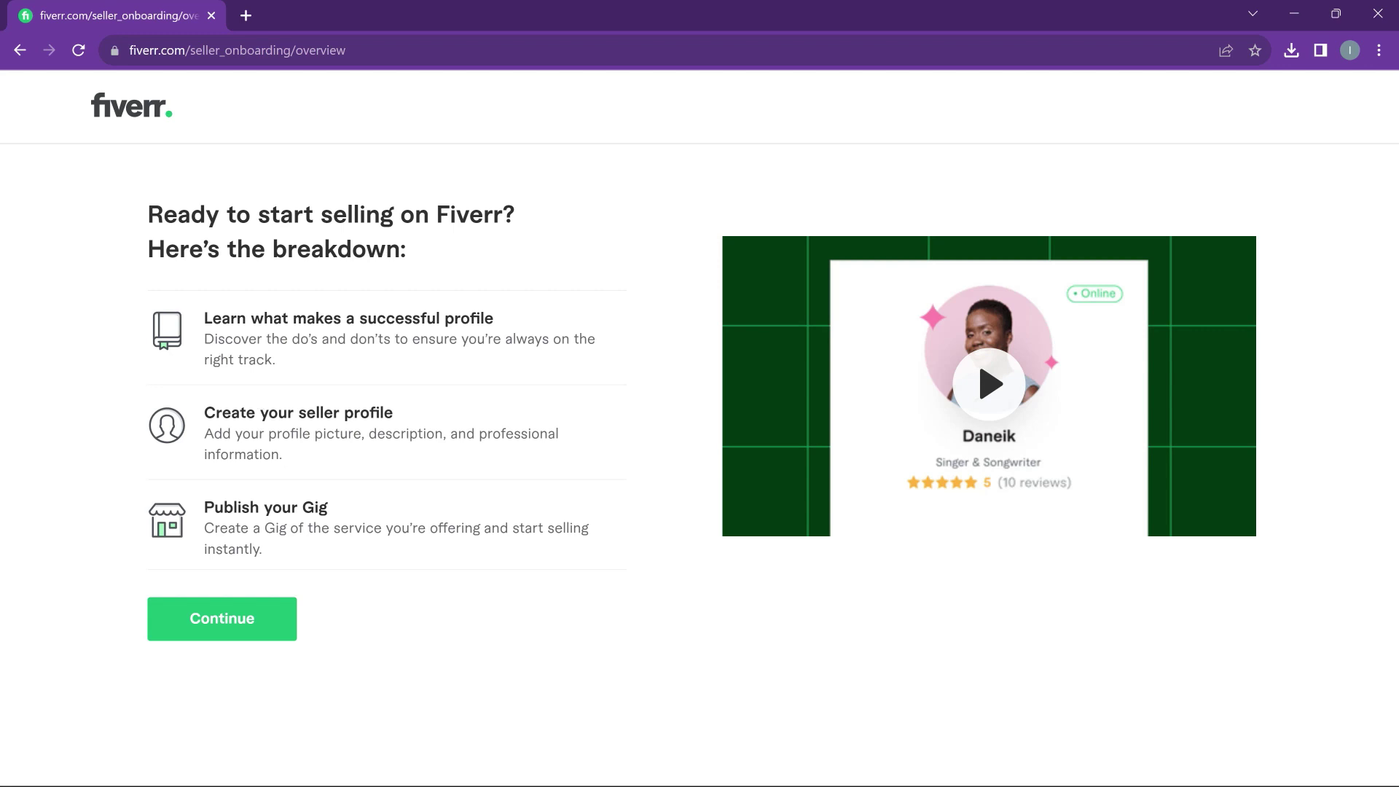
# Continue past the overview, successful-profile tips and things-to-avoid pages to the Personal Info form
pyautogui.click(243, 615)
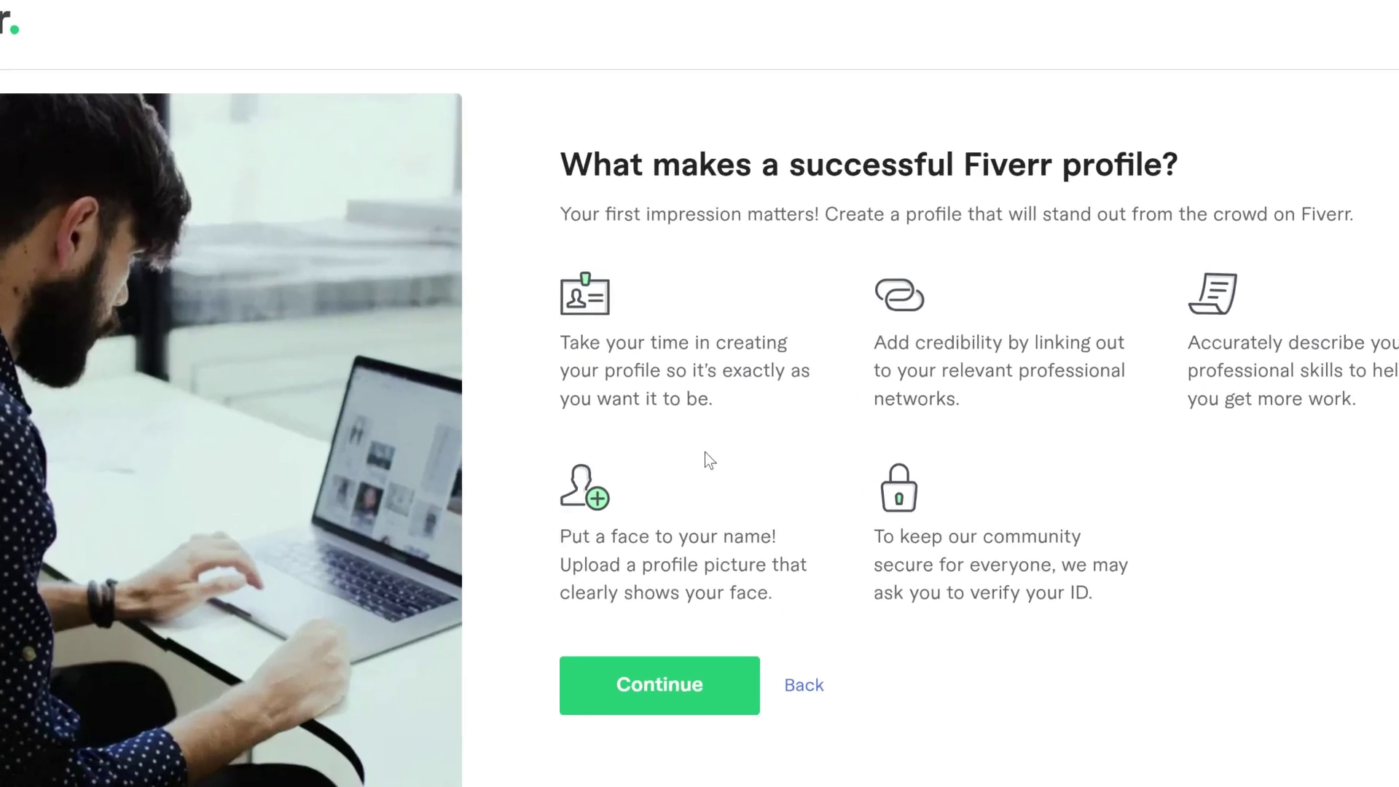
pyautogui.moveTo(1356, 401); pyautogui.dragTo(1196, 331)
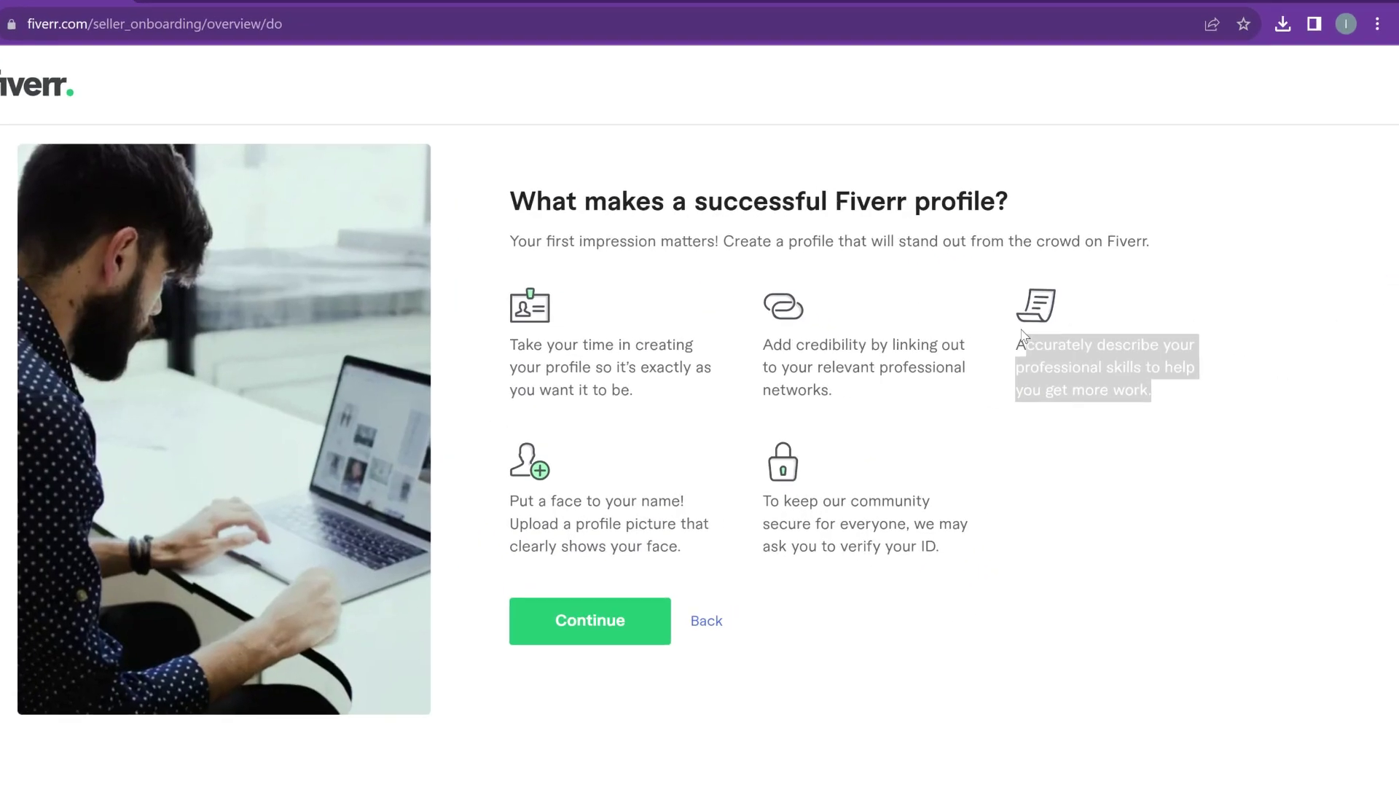
pyautogui.click(1050, 446)
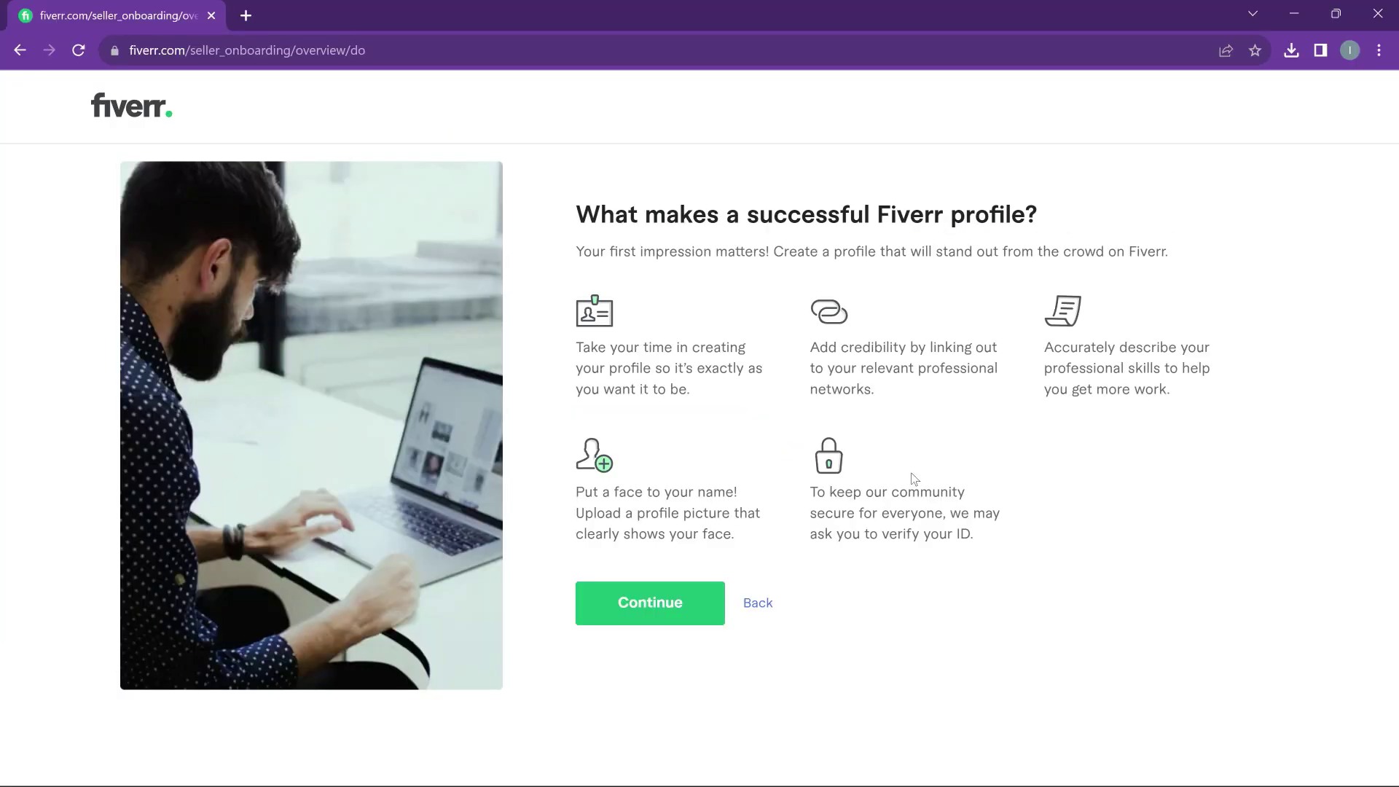
pyautogui.click(649, 613)
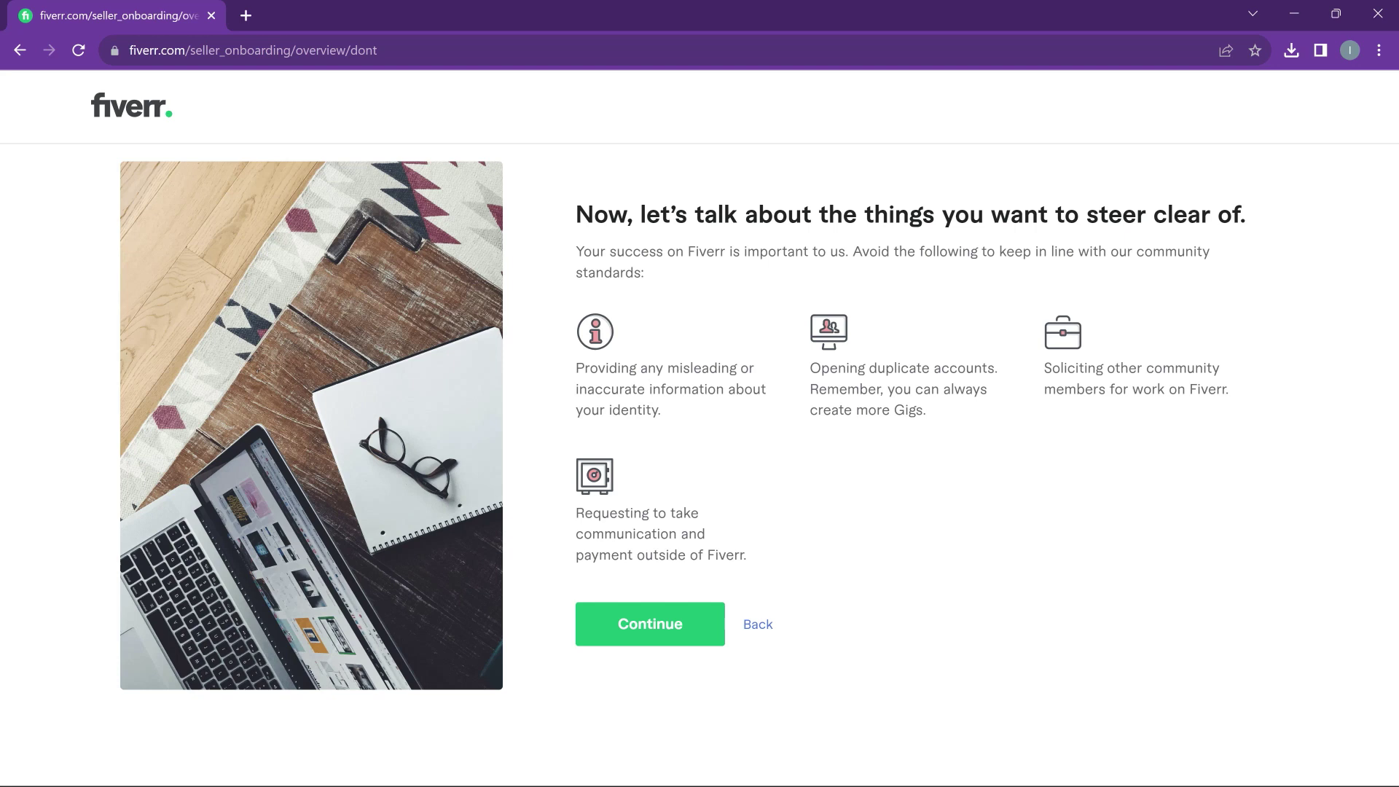
pyautogui.click(680, 621)
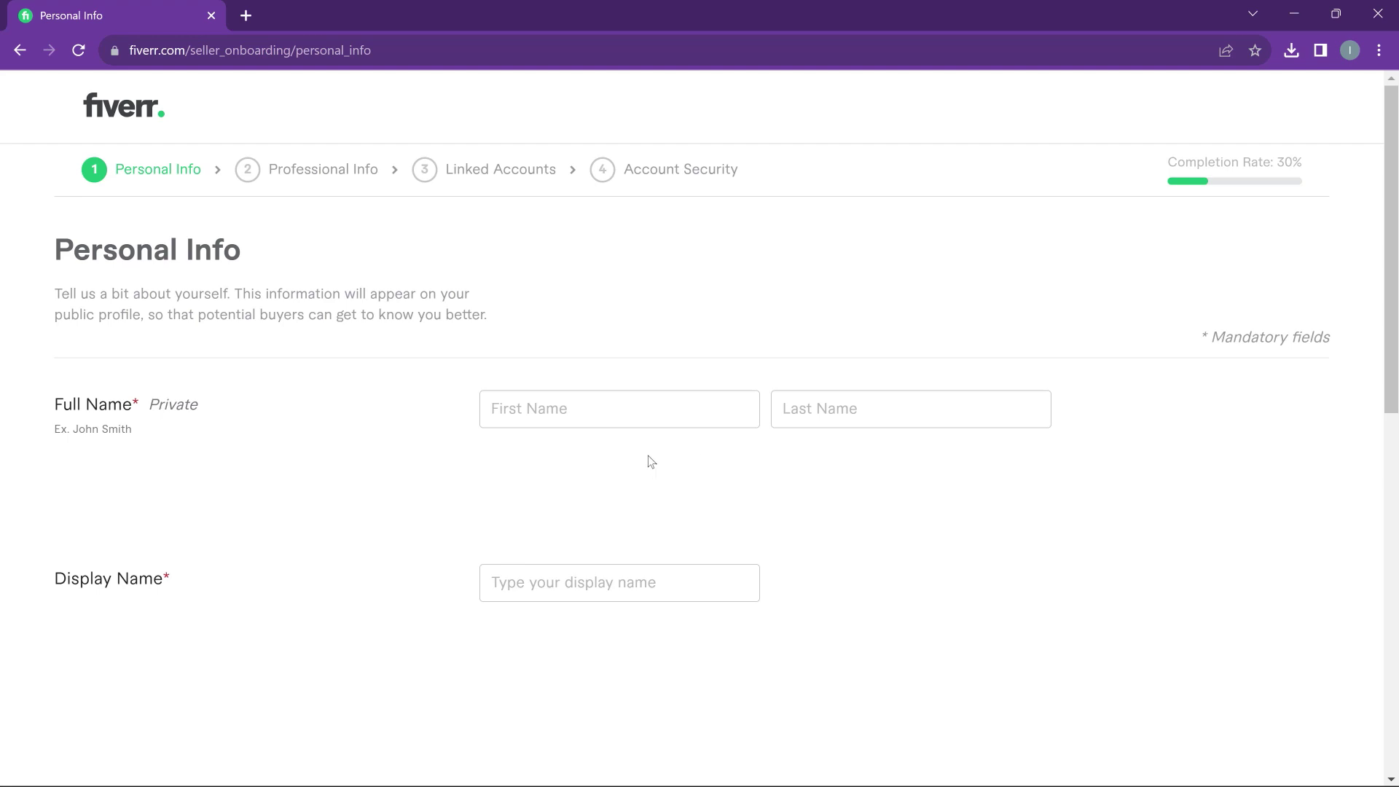
# Enter the seller's first name and last name in the Full Name fields
pyautogui.click(491, 409)
pyautogui.write('inno')
pyautogui.hotkey('ctrl', 'a')
pyautogui.press('Tab')
# Set the Display Name to the seller's first name only
pyautogui.press('Tab')
pyautogui.scroll(-3, 649, 512)
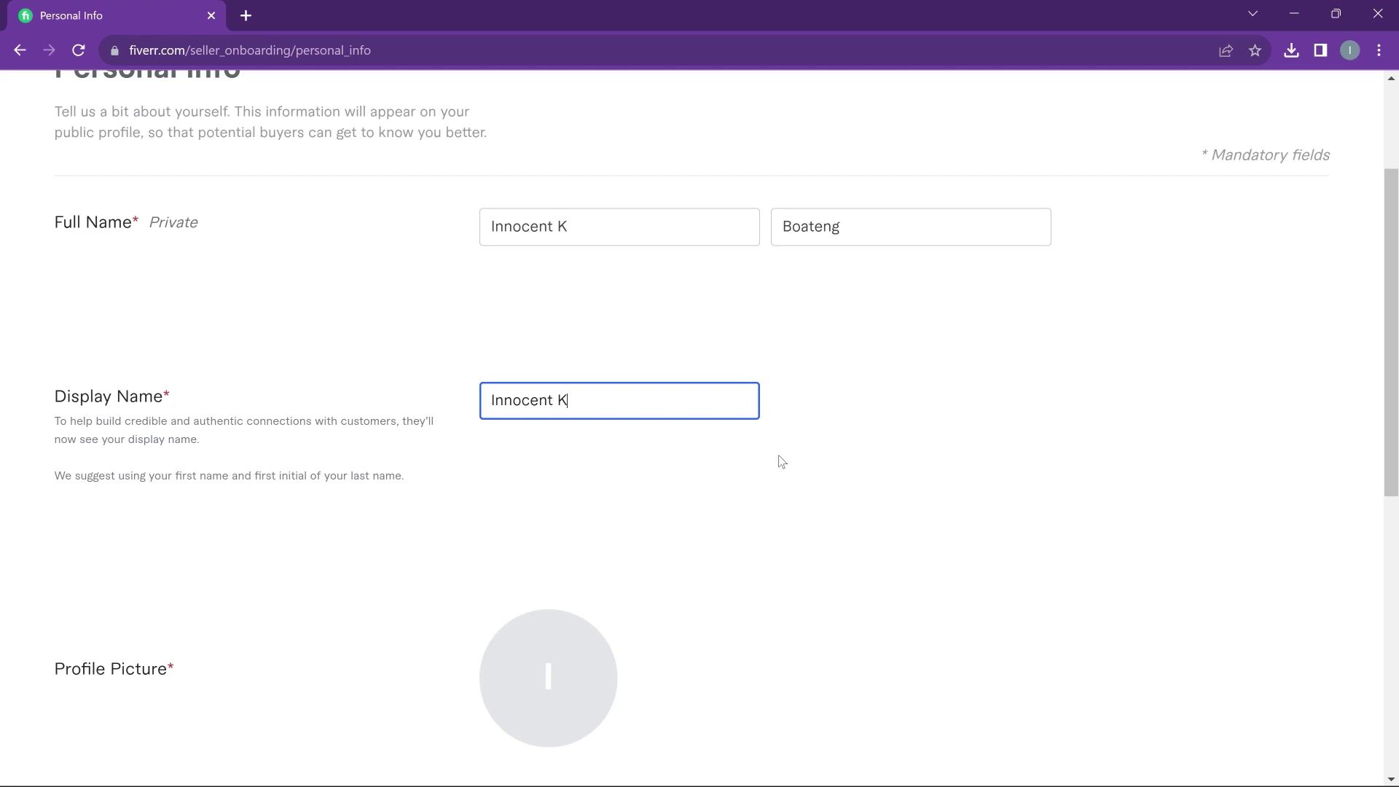
pyautogui.press('BackSpace')
pyautogui.press('BackSpace')
pyautogui.write('Bo')
pyautogui.press('BackSpace')
pyautogui.hotkey('ctrl', 'BackSpace')
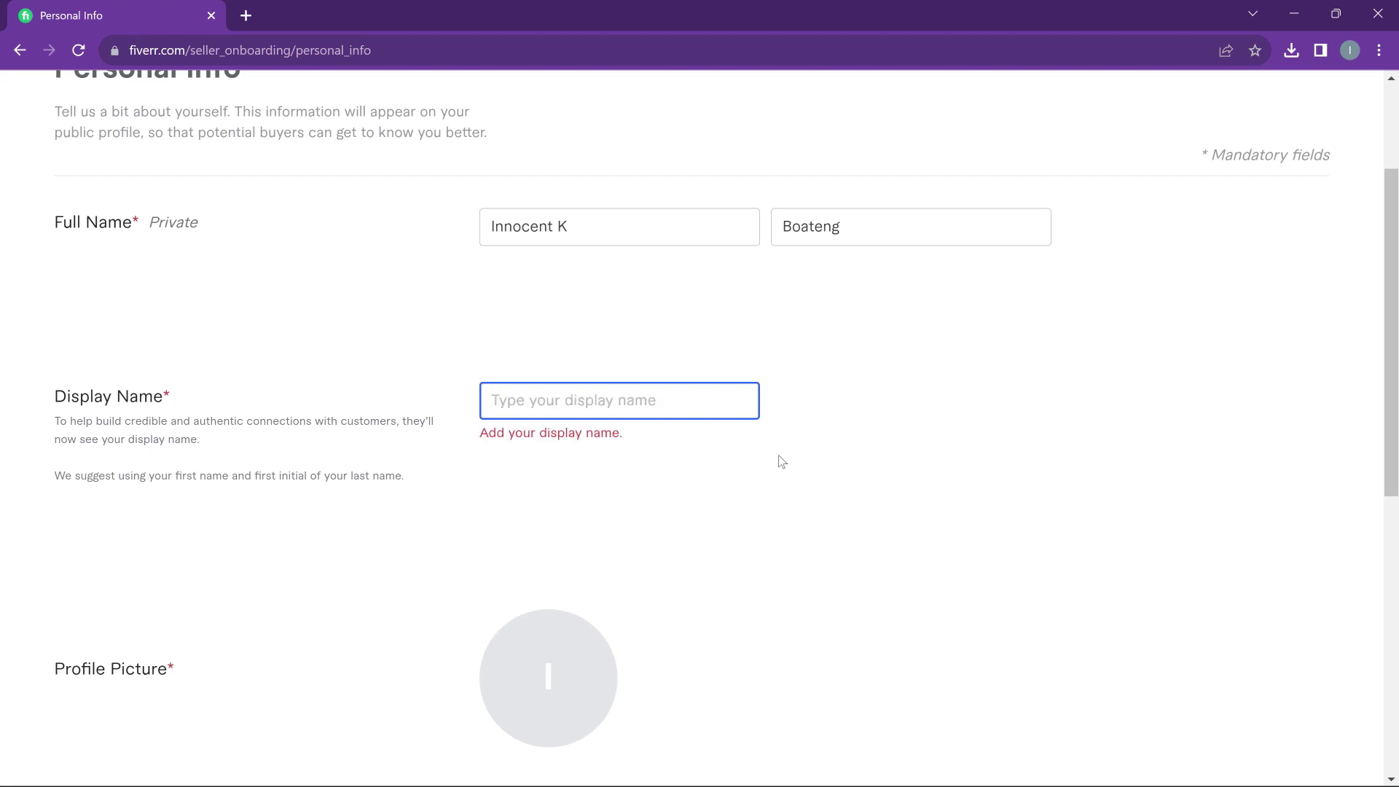
pyautogui.scroll(-3, 642, 456)
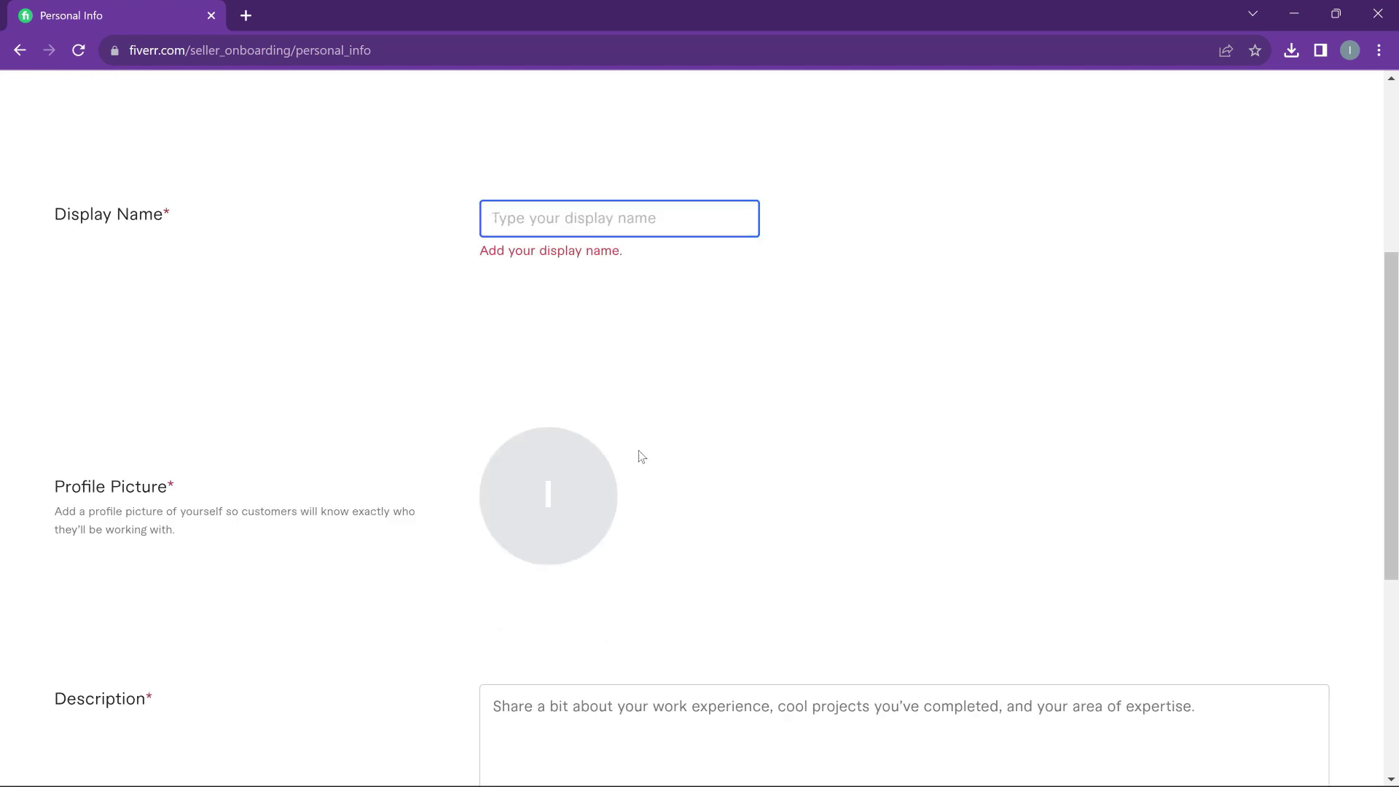
pyautogui.write('Innocent')
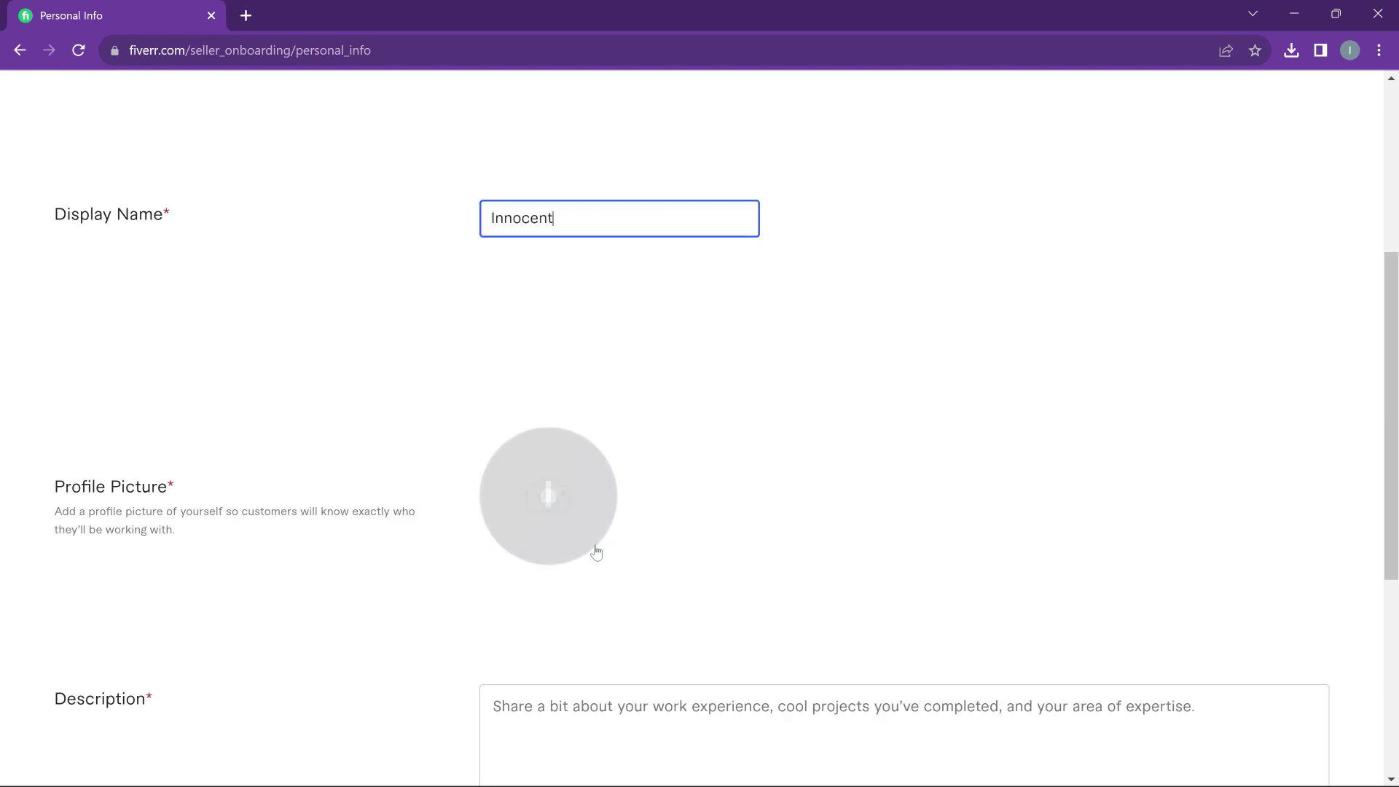
pyautogui.scroll(-3, 622, 406)
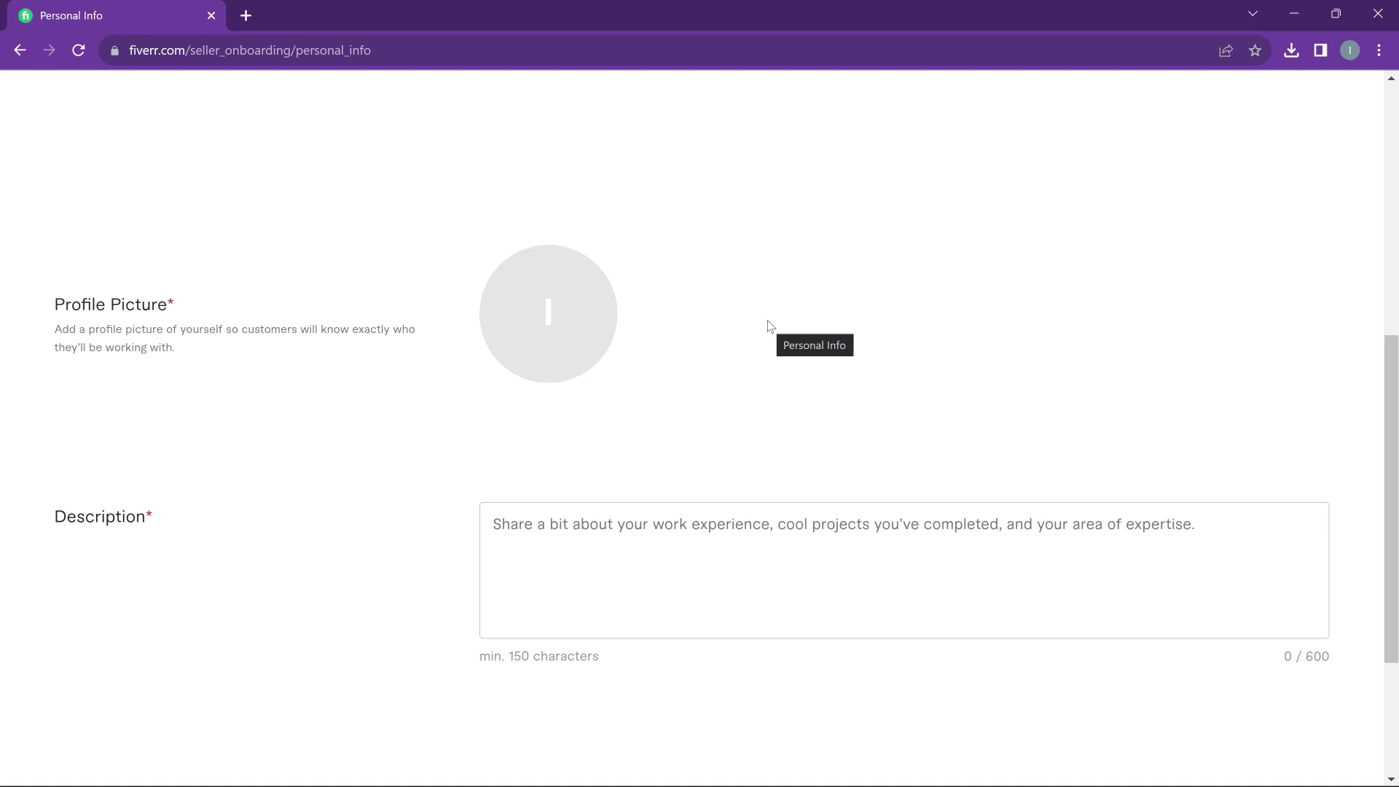
# Upload the JPG photo from OneDrive > Pictures as the profile picture
pyautogui.click(553, 324)
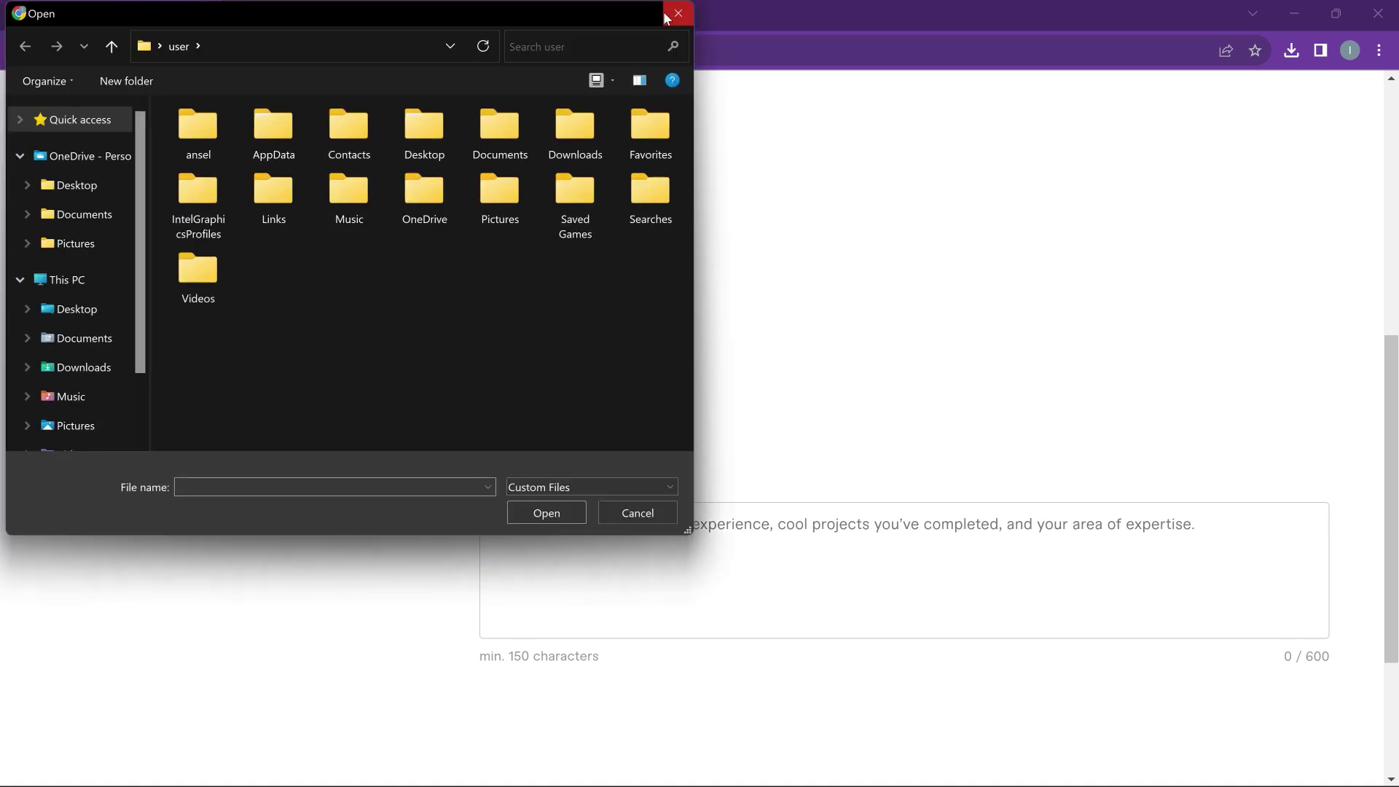
pyautogui.press('Escape')
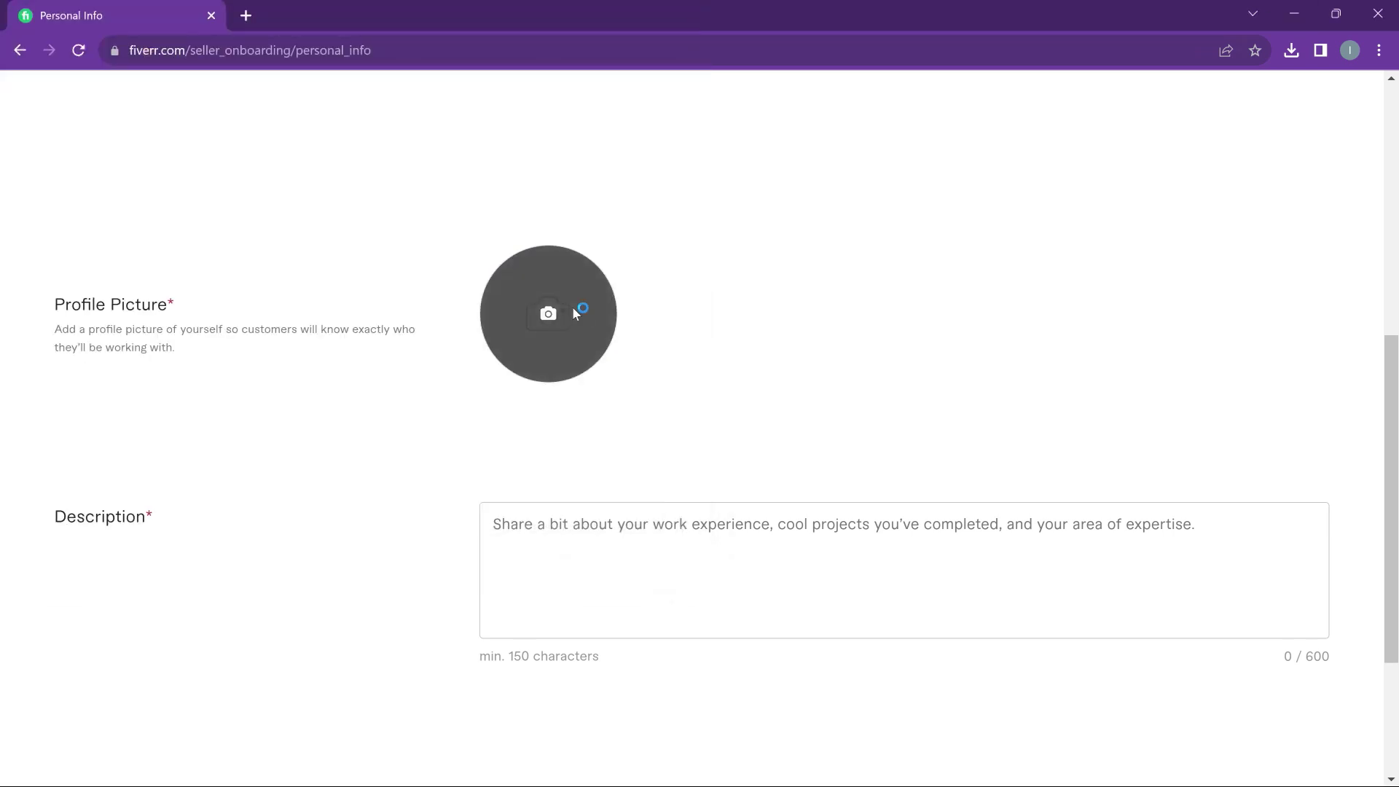
pyautogui.click(564, 309)
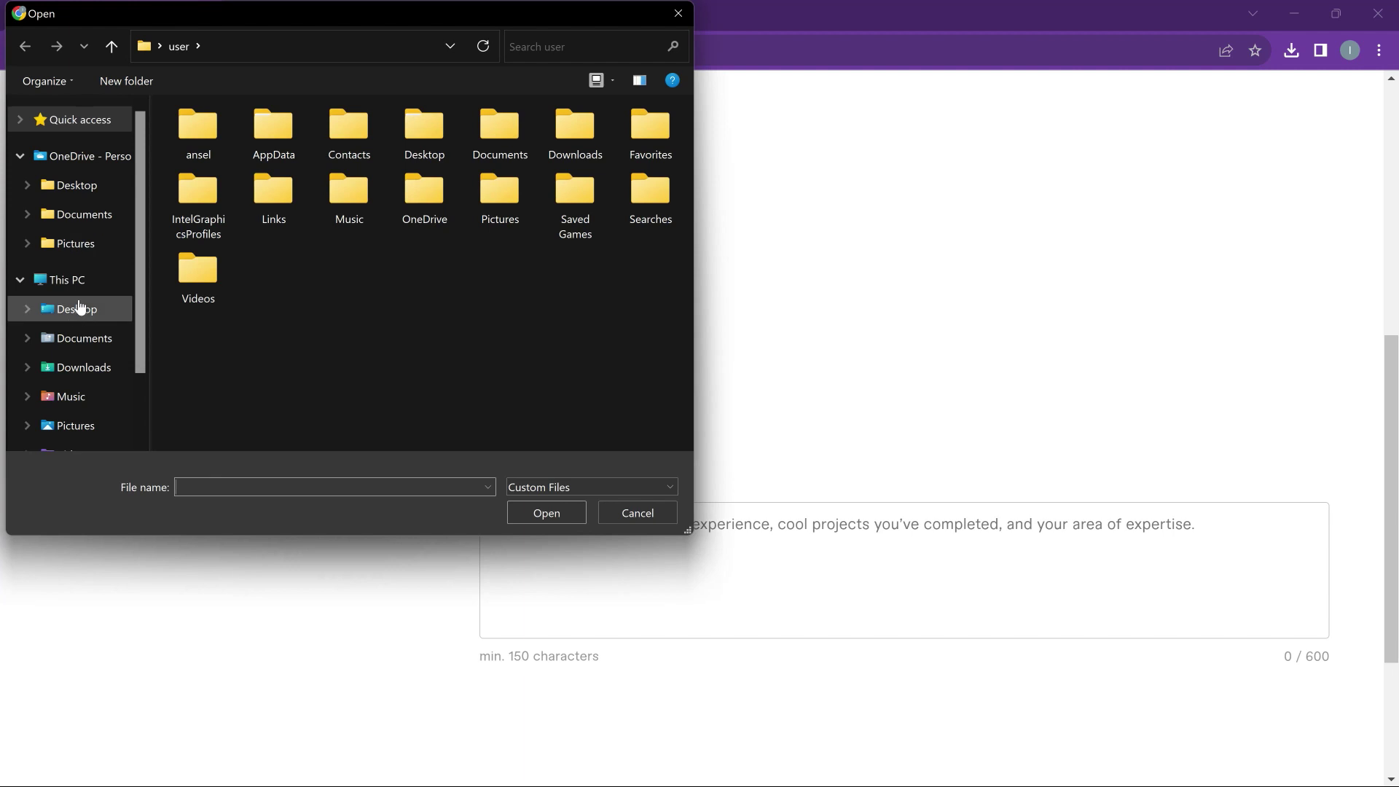
pyautogui.click(89, 244)
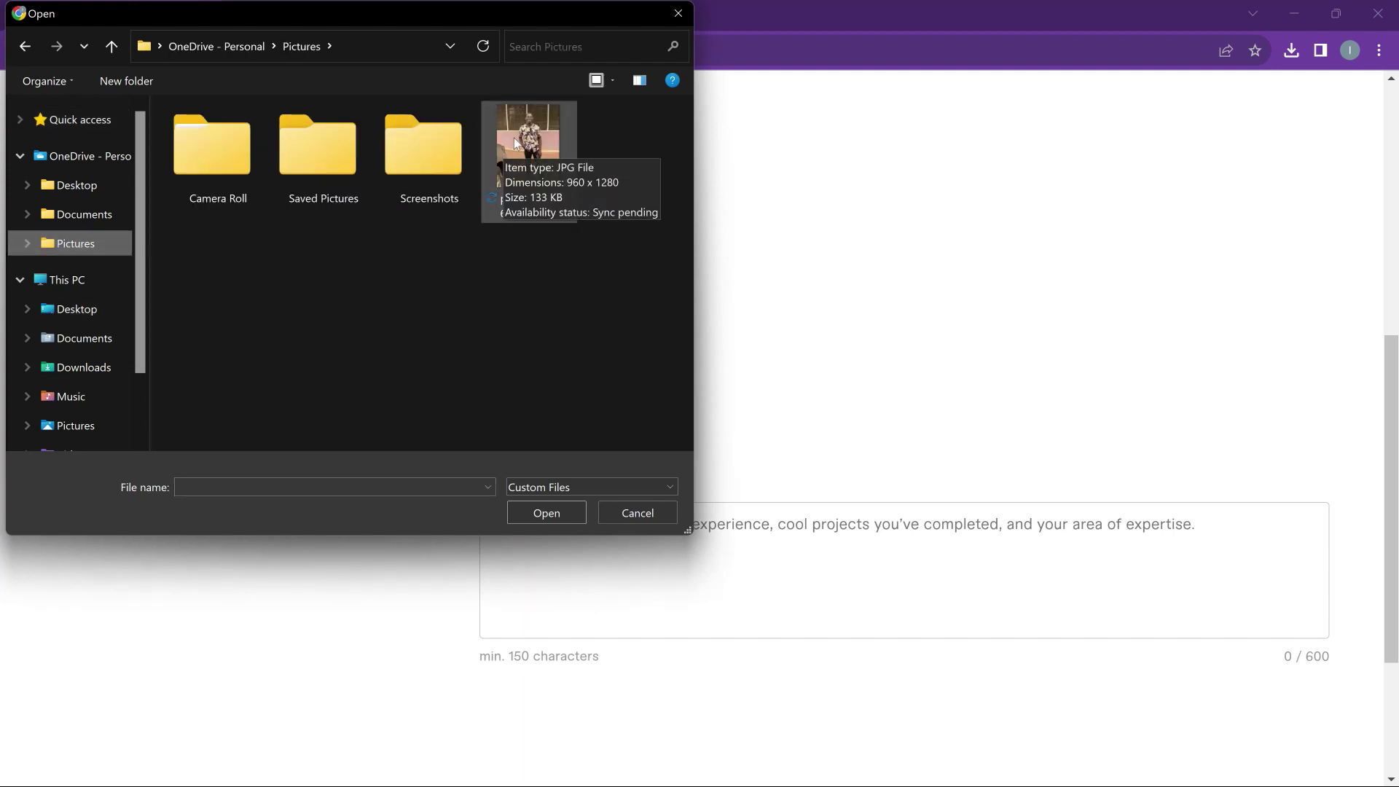
pyautogui.doubleClick(514, 138)
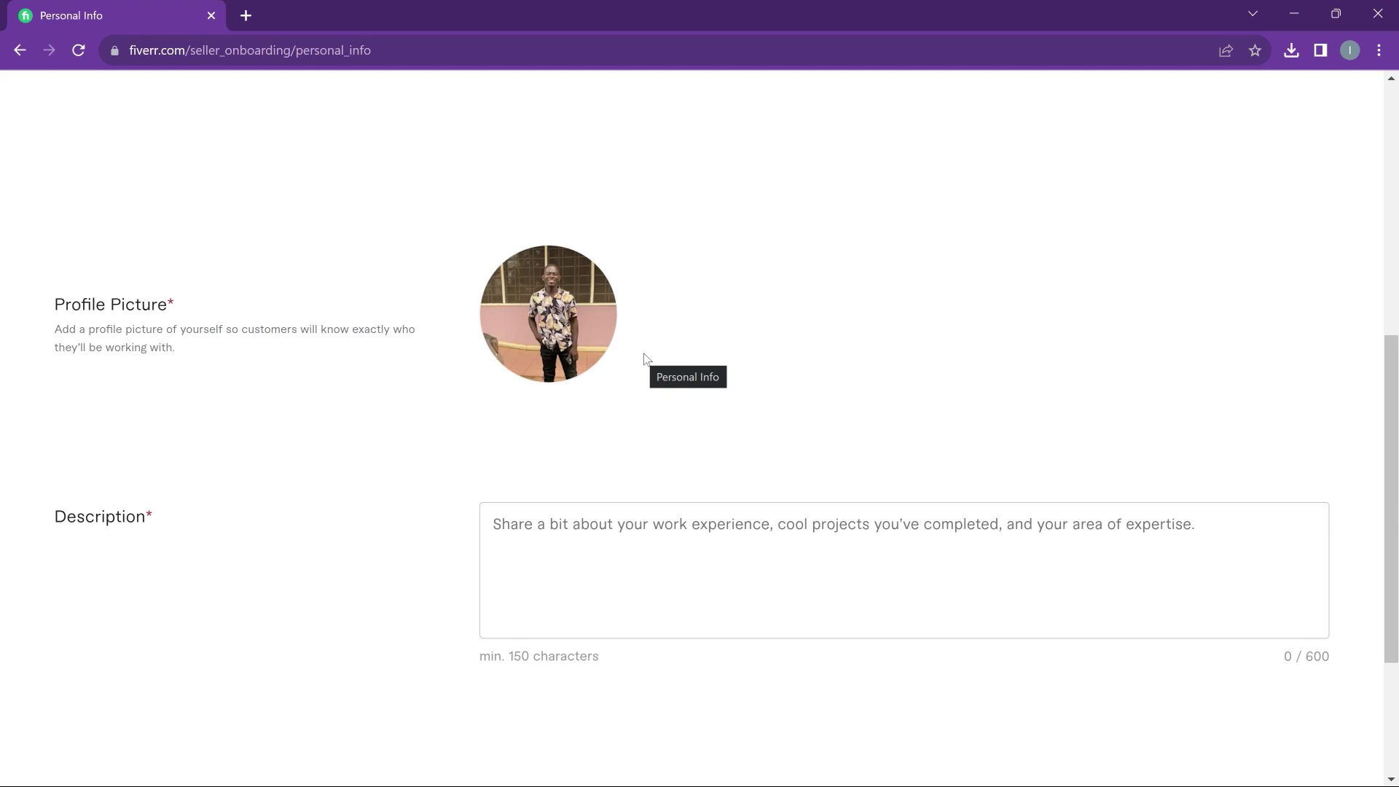
# Enter the graphic designer description, changing it to 200 projects across 8 countries
pyautogui.scroll(-3, 743, 408)
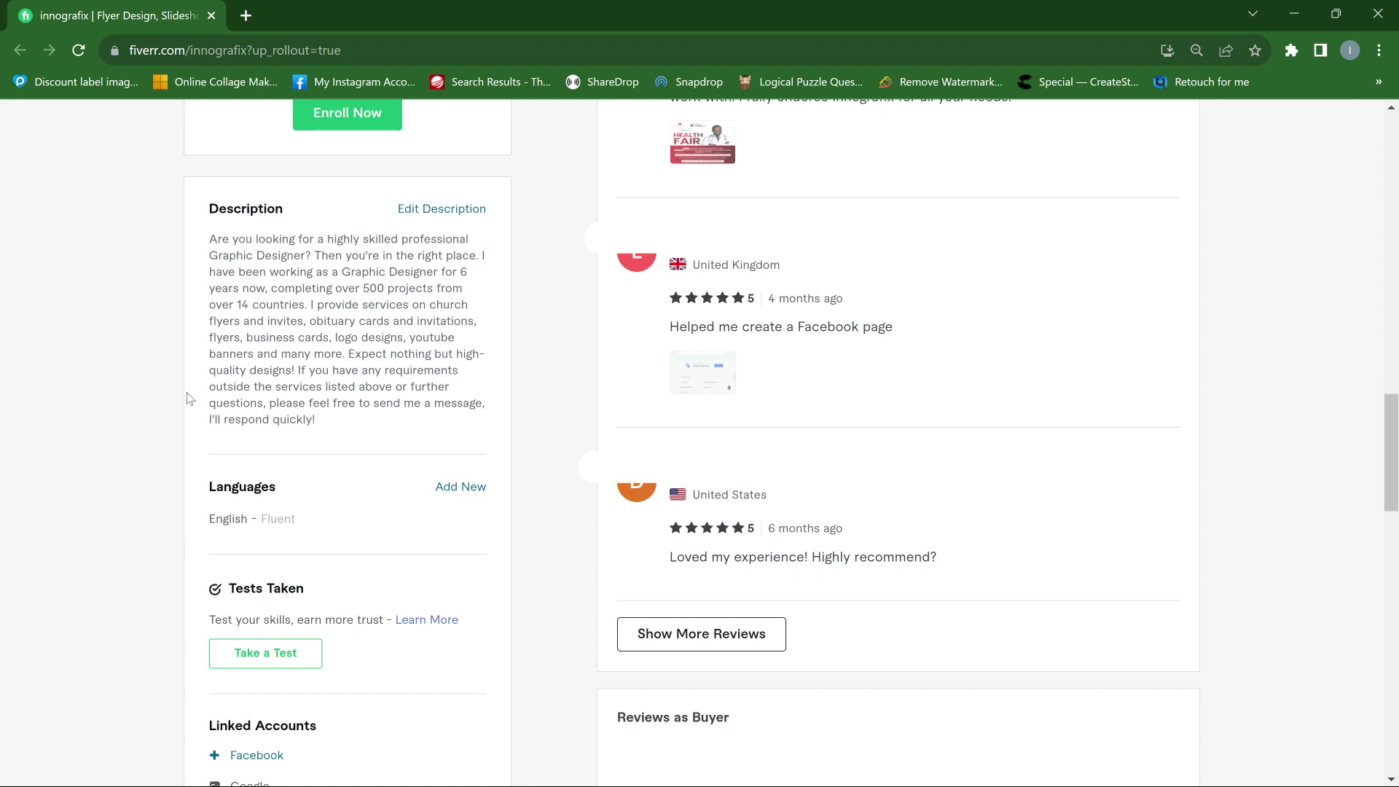
pyautogui.moveTo(321, 430); pyautogui.dragTo(160, 268)
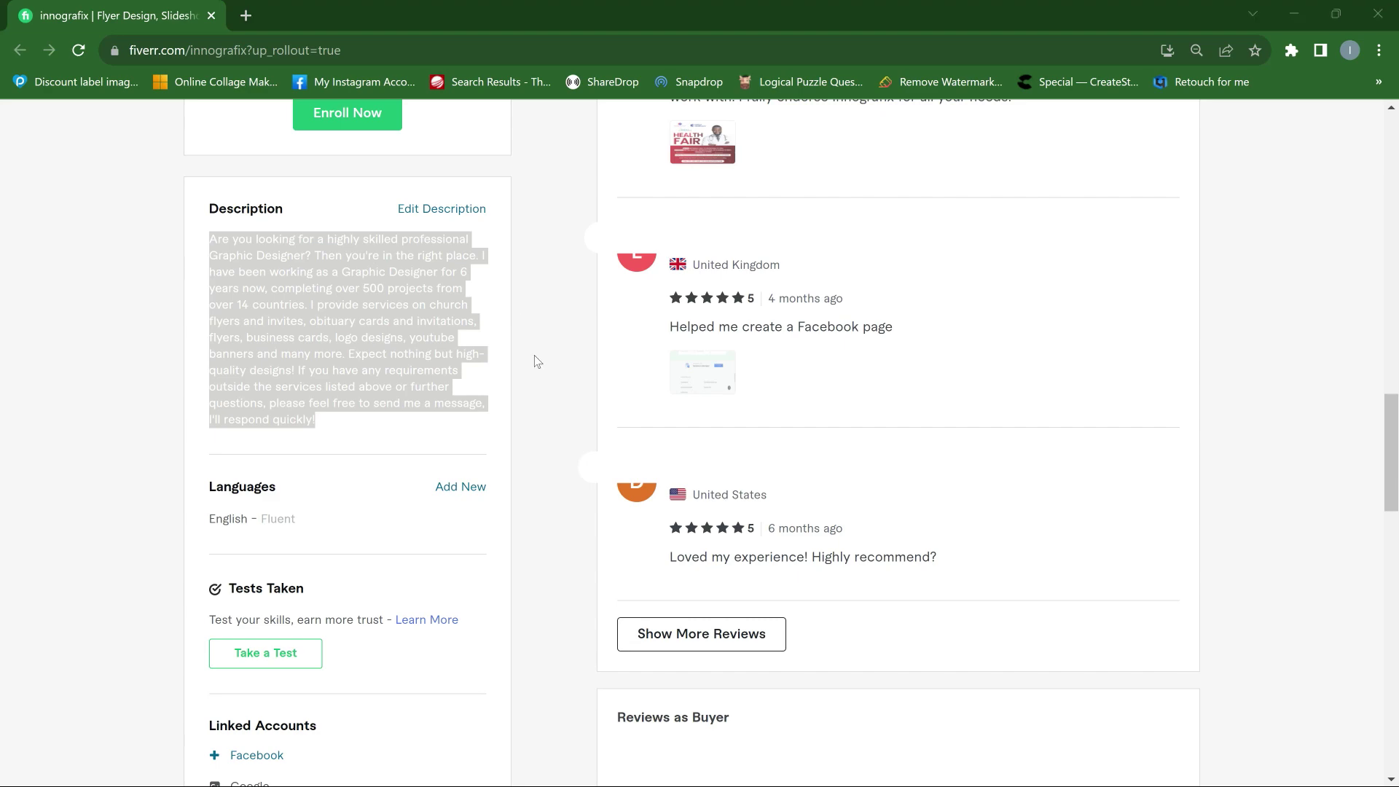
pyautogui.hotkey('alt', 'Tab')
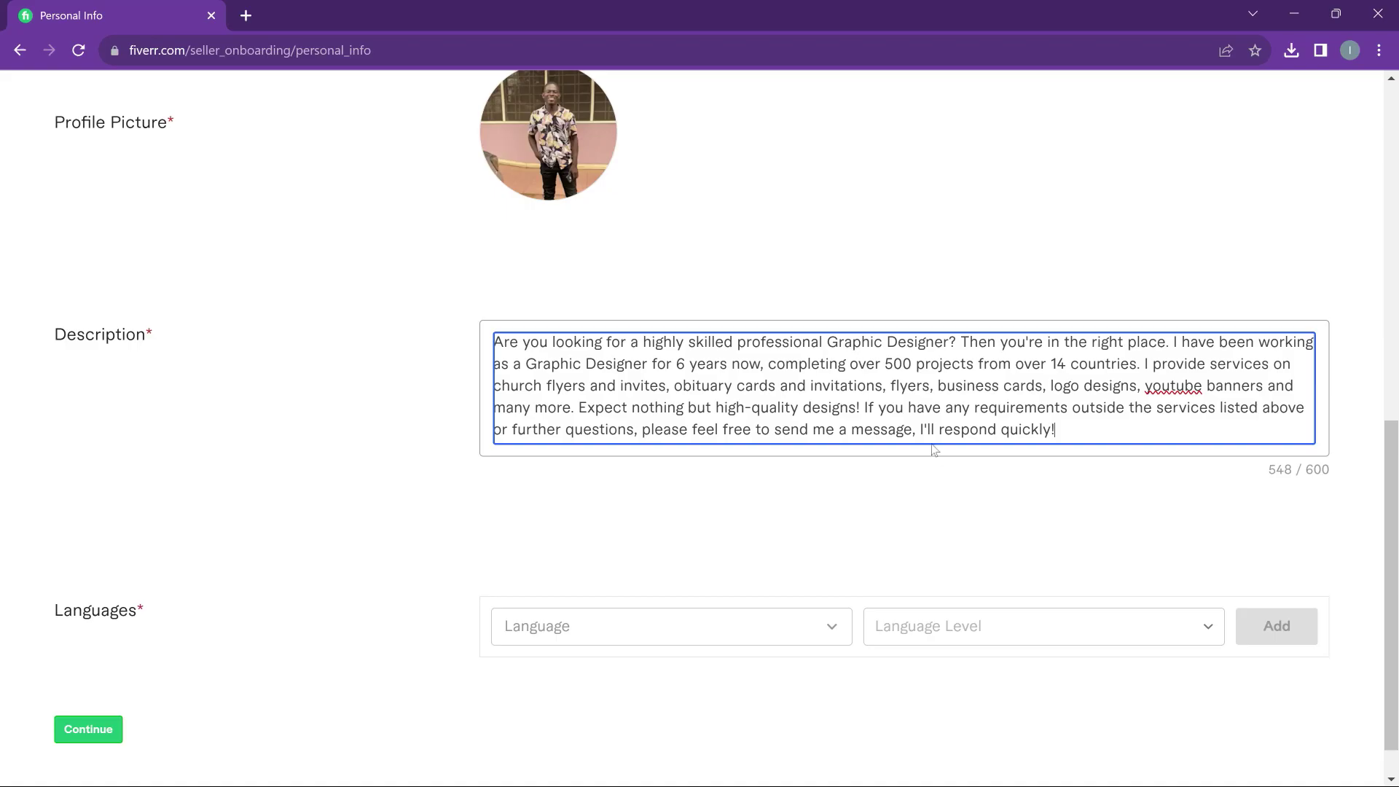
pyautogui.press('BackSpace')
pyautogui.write('2')
pyautogui.press('BackSpace')
pyautogui.press('BackSpace')
pyautogui.write('8')
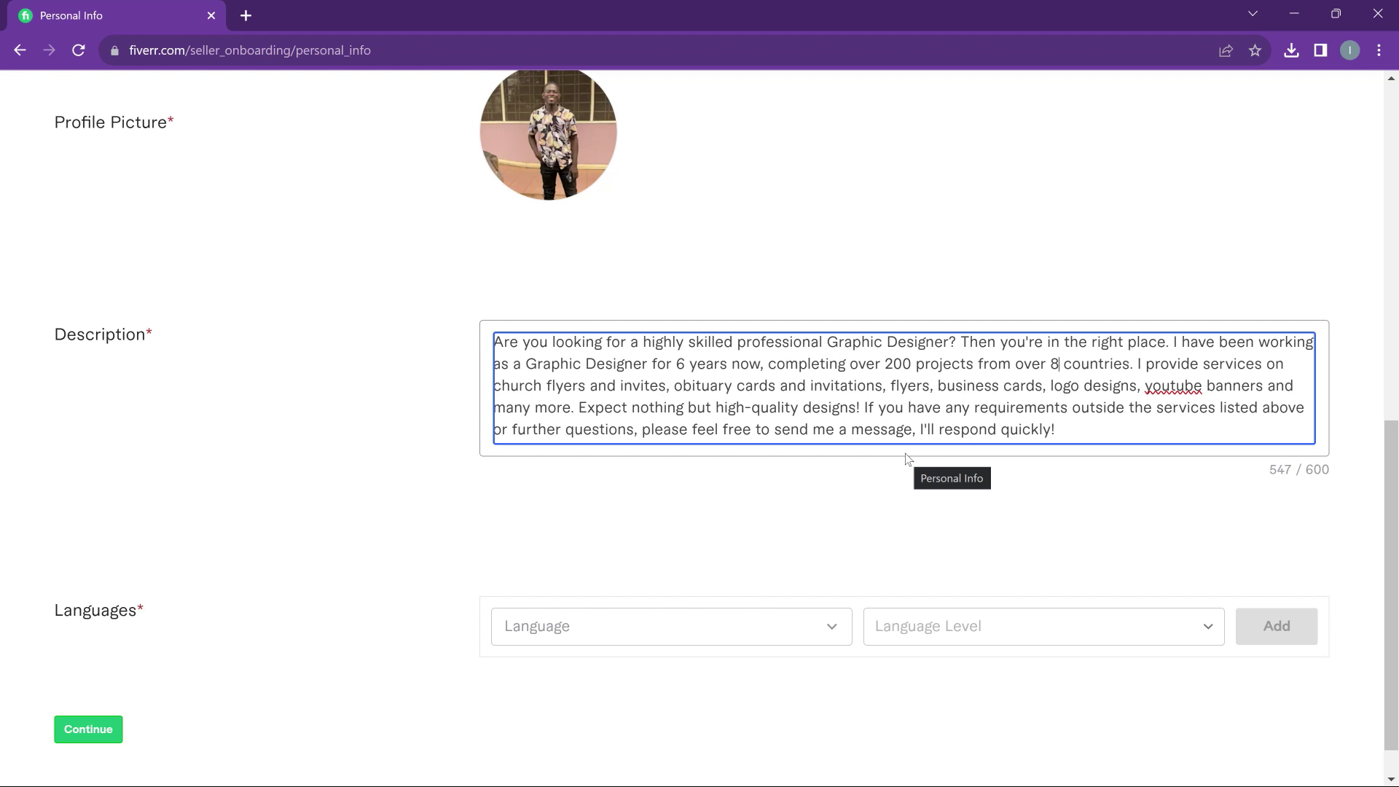
pyautogui.scroll(-1, 634, 574)
# Add English at Fluent level to the Languages list
pyautogui.click(641, 577)
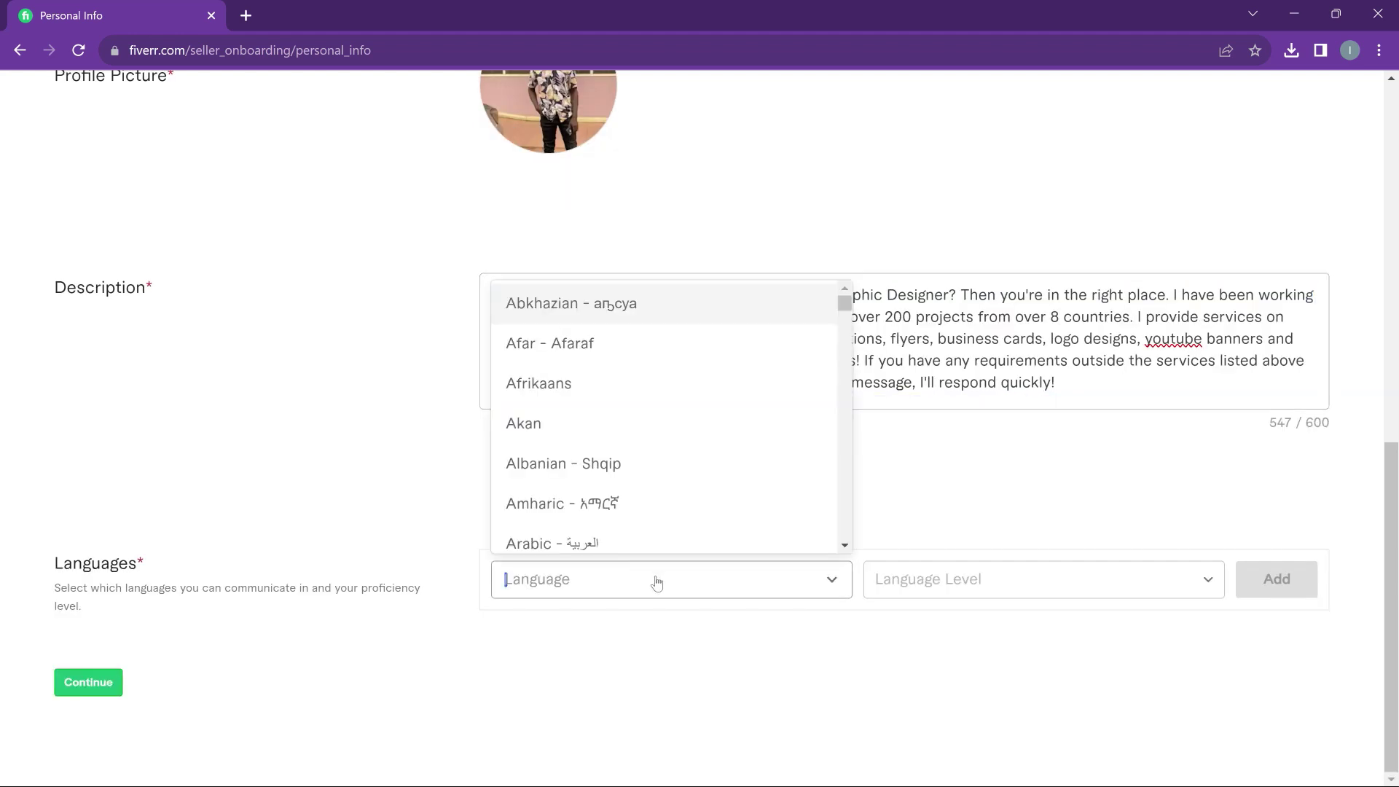
pyautogui.write('english')
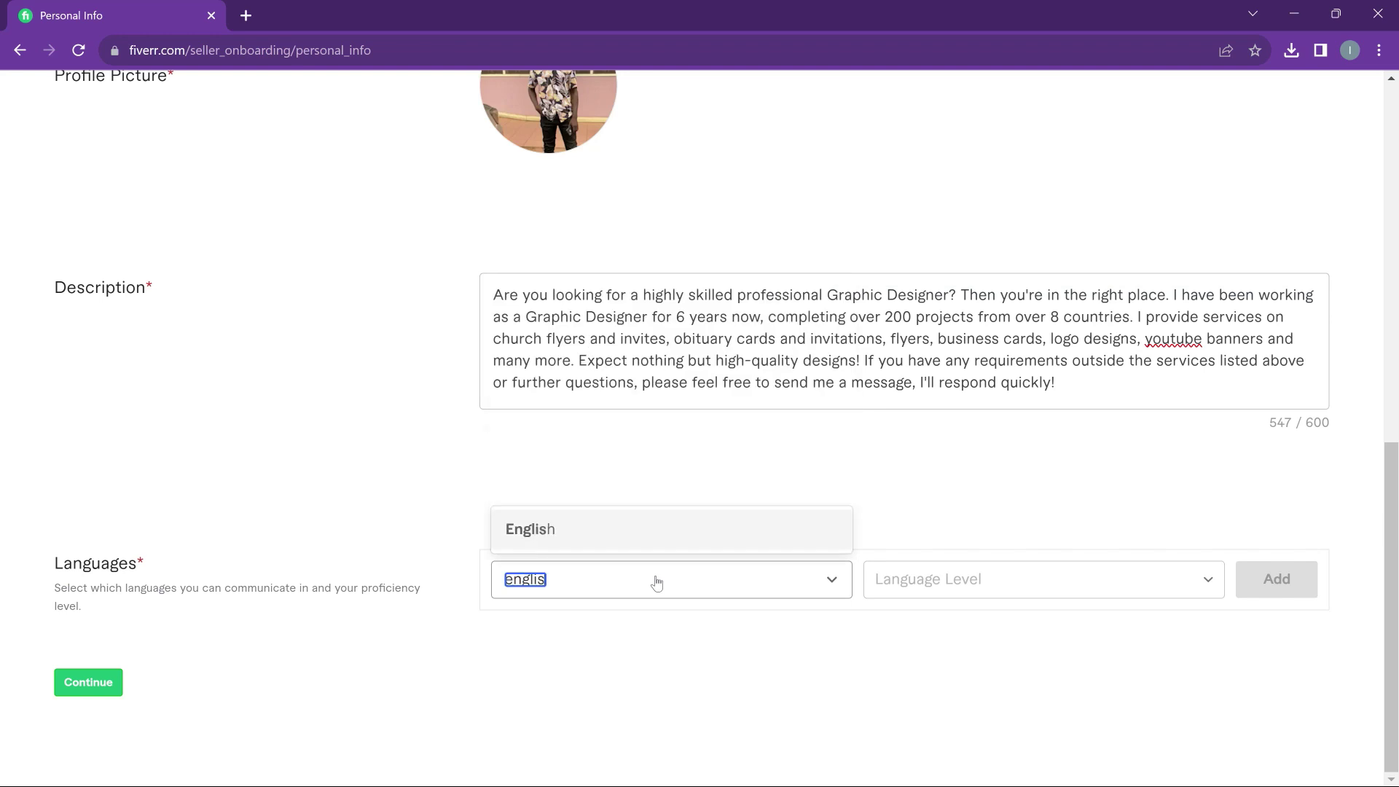
pyautogui.click(663, 531)
pyautogui.click(1130, 589)
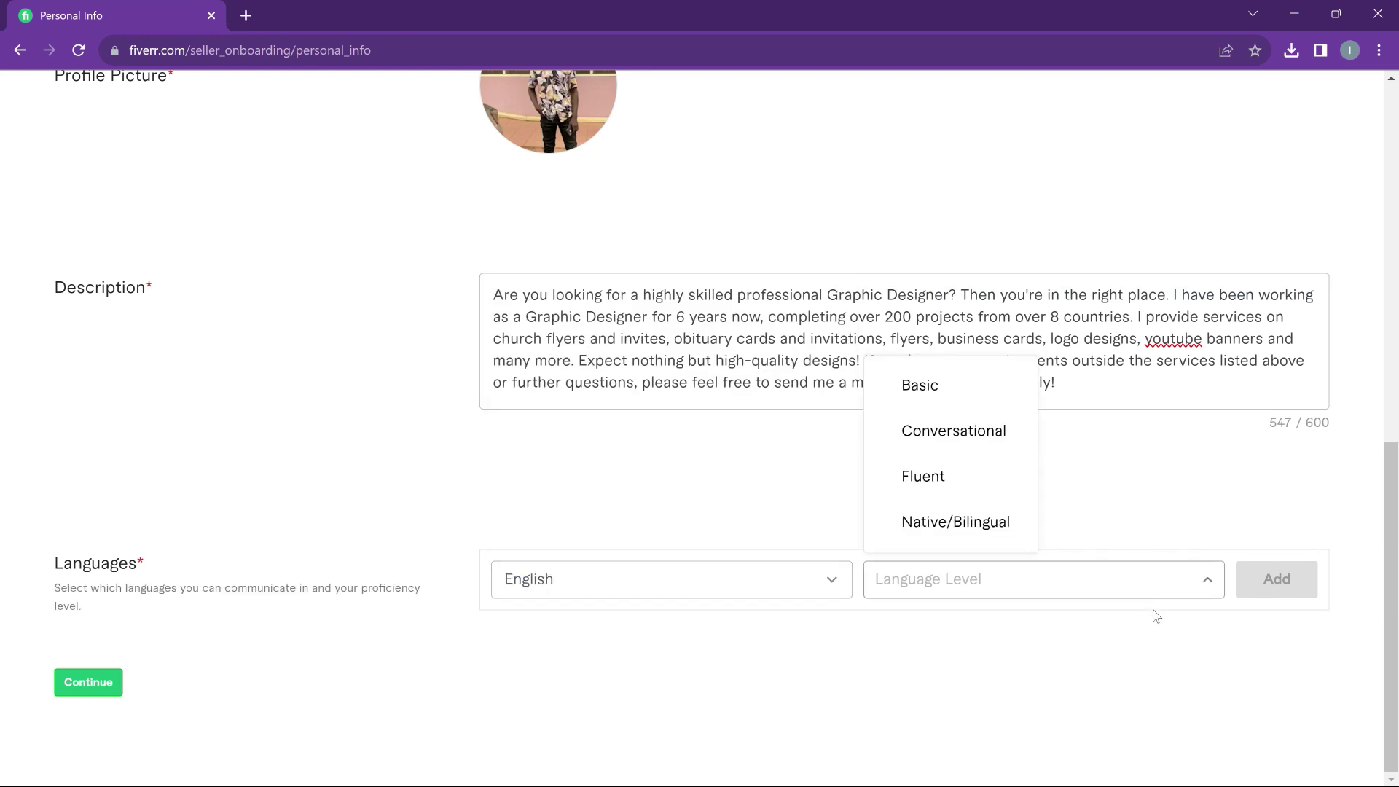
pyautogui.click(945, 474)
pyautogui.click(1280, 602)
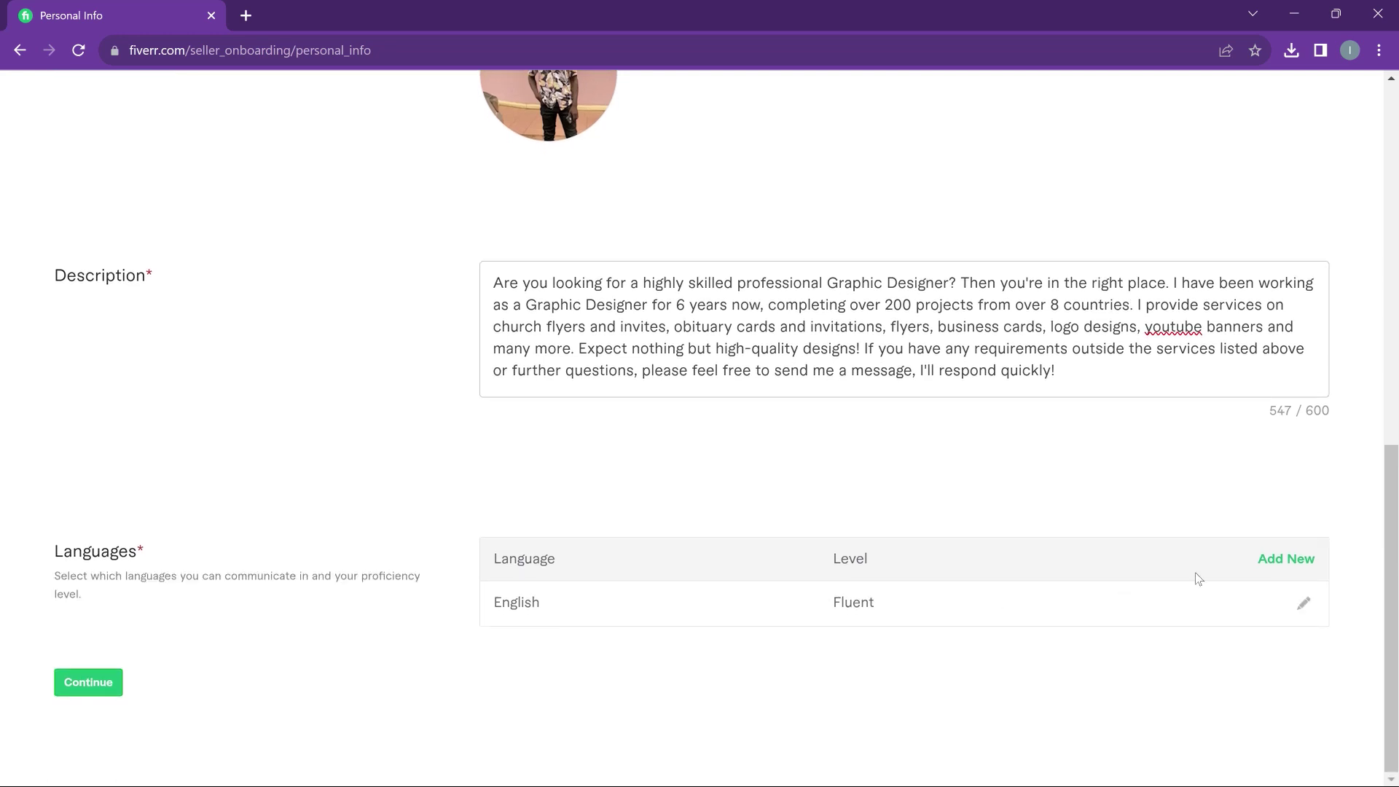
# Add French at Basic level, then continue to Professional Info
pyautogui.click(1283, 559)
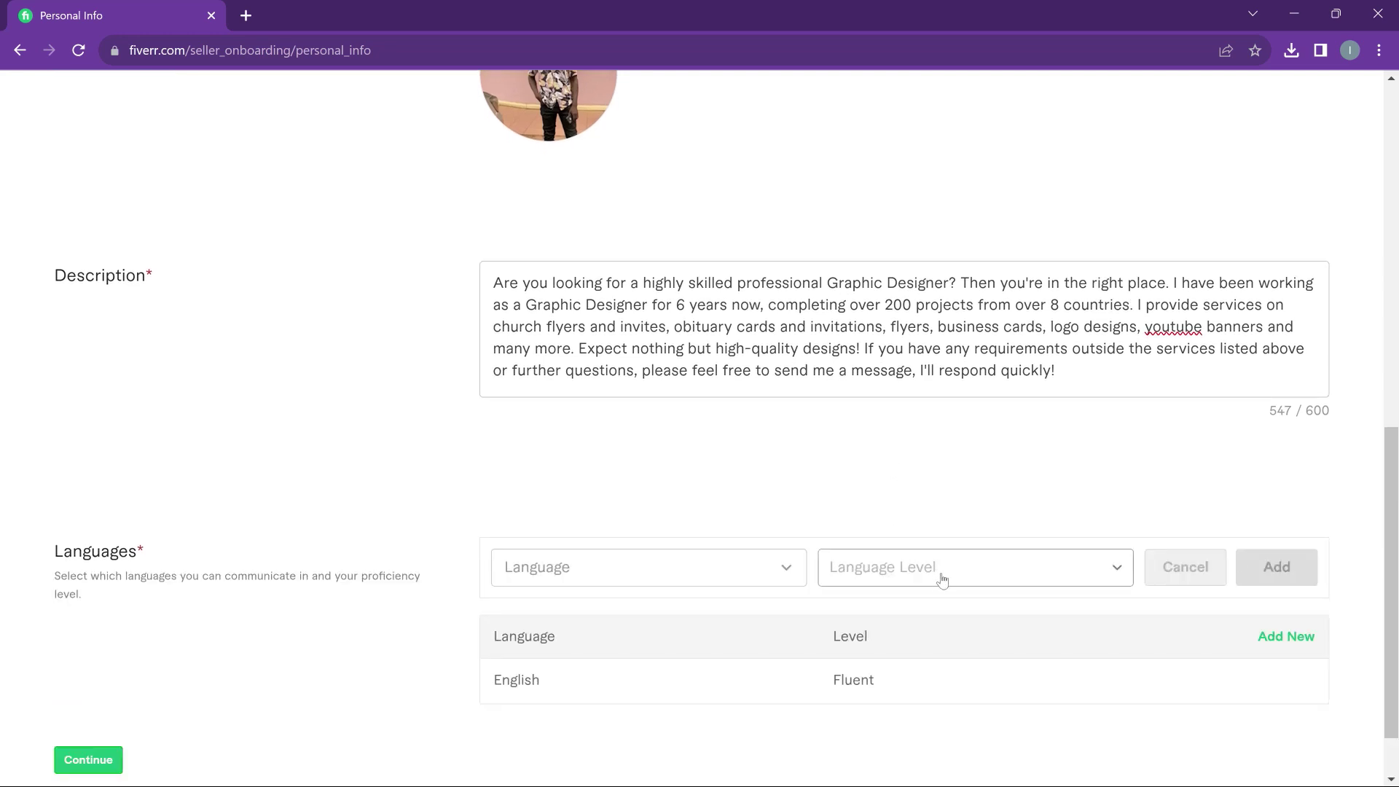
pyautogui.click(649, 581)
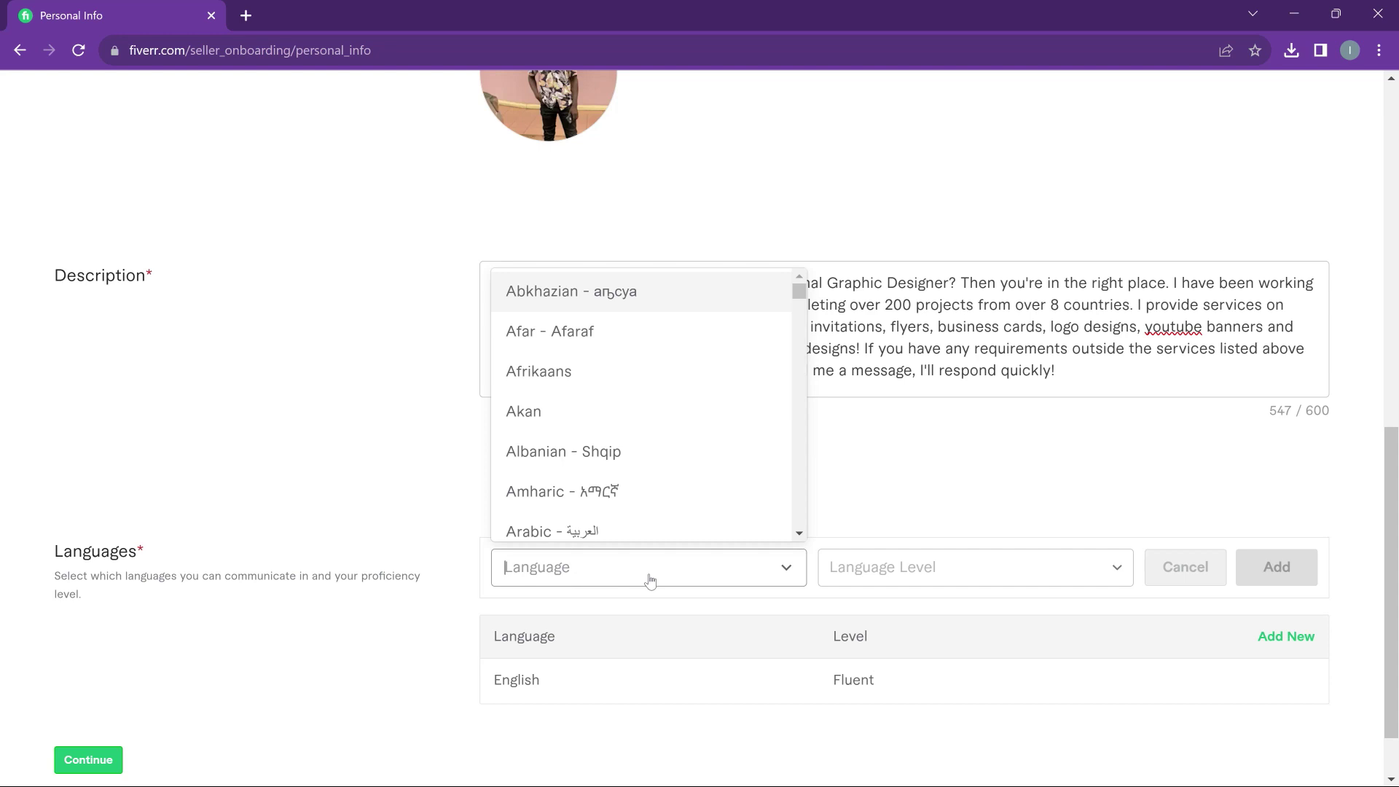
pyautogui.write('french')
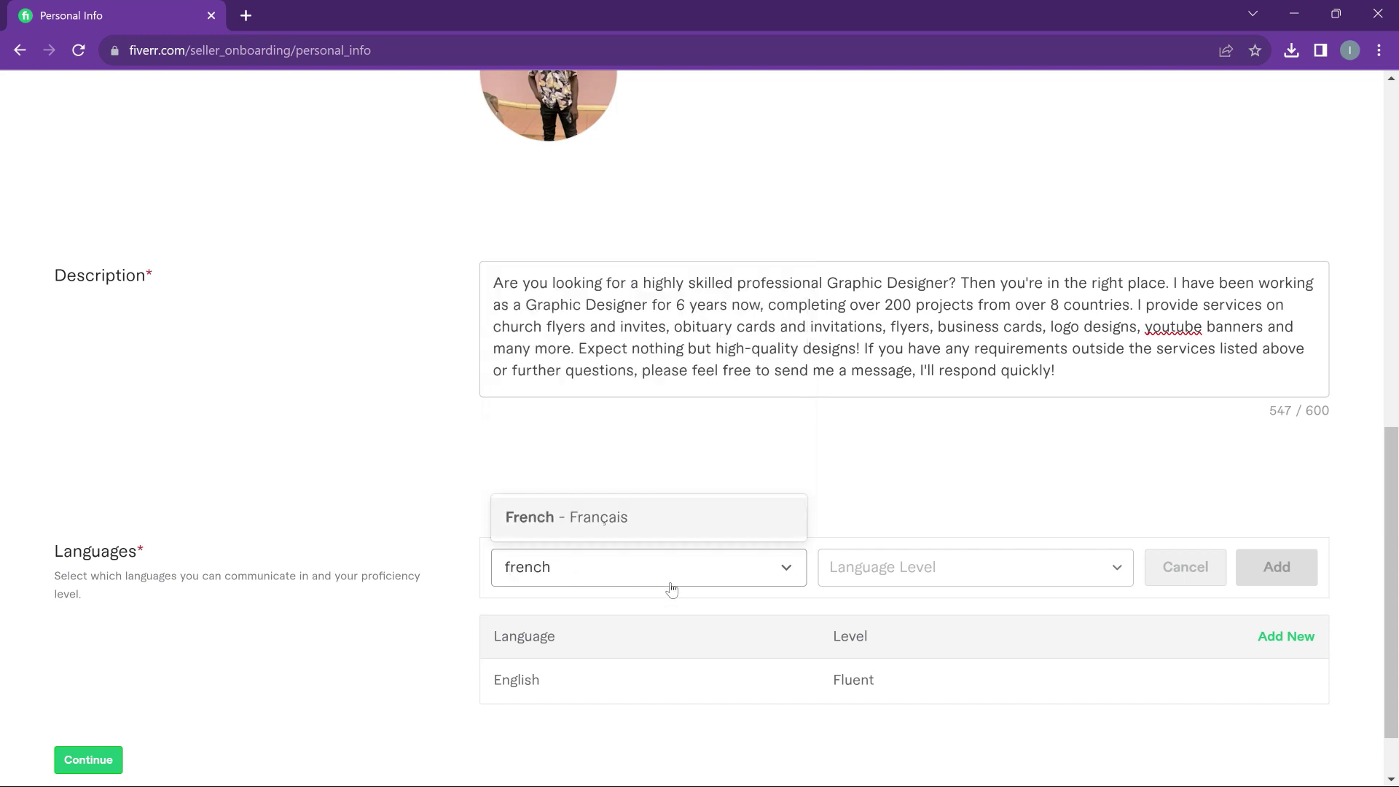
pyautogui.click(665, 526)
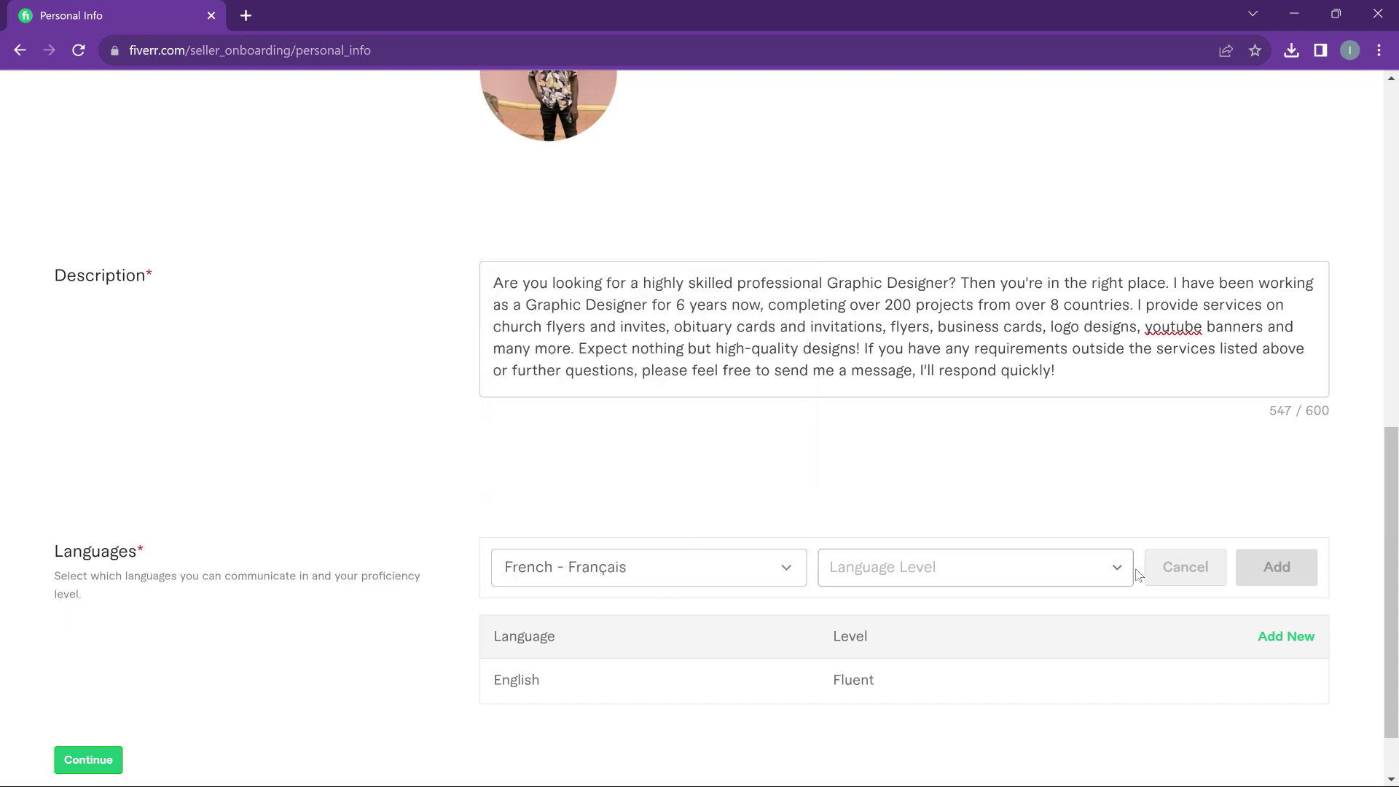
pyautogui.click(1040, 580)
pyautogui.click(930, 384)
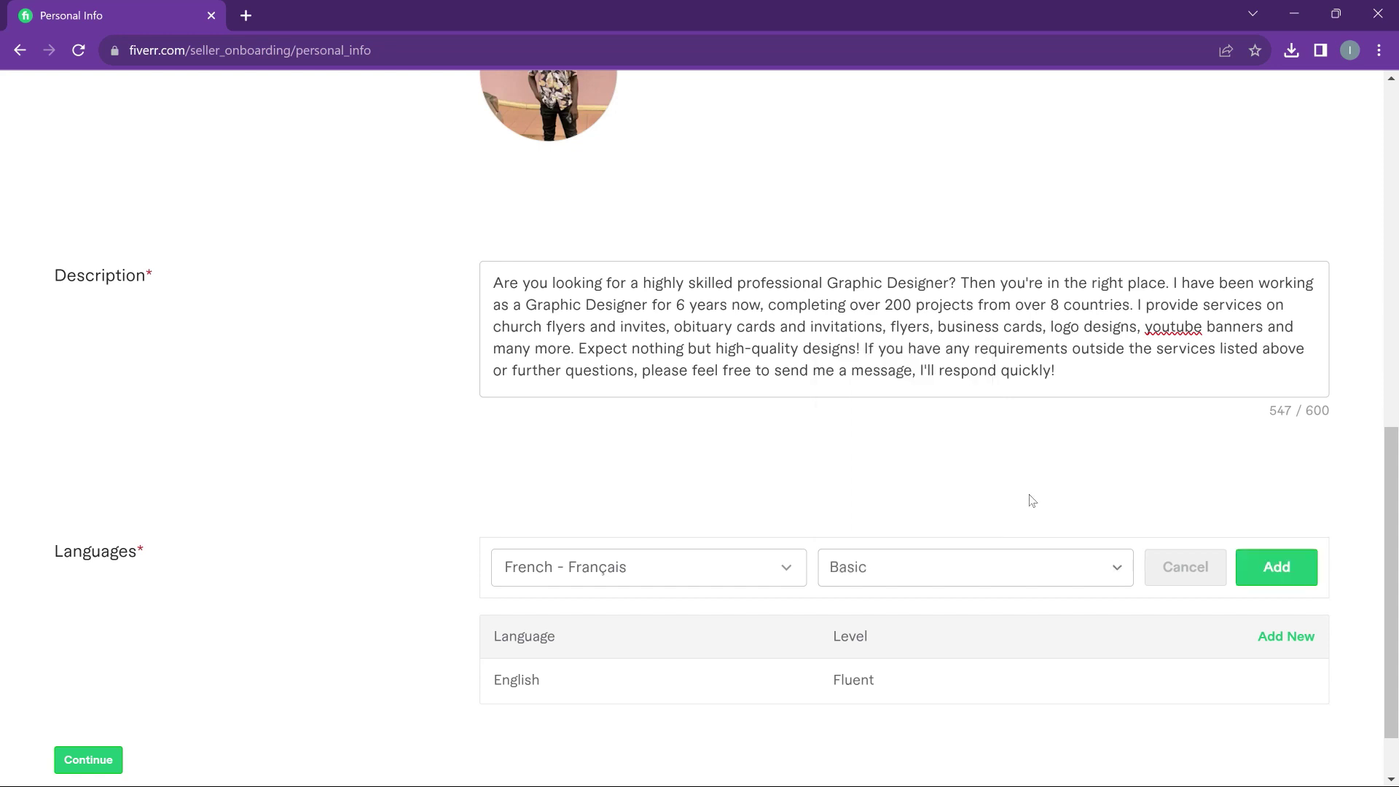
pyautogui.click(1272, 572)
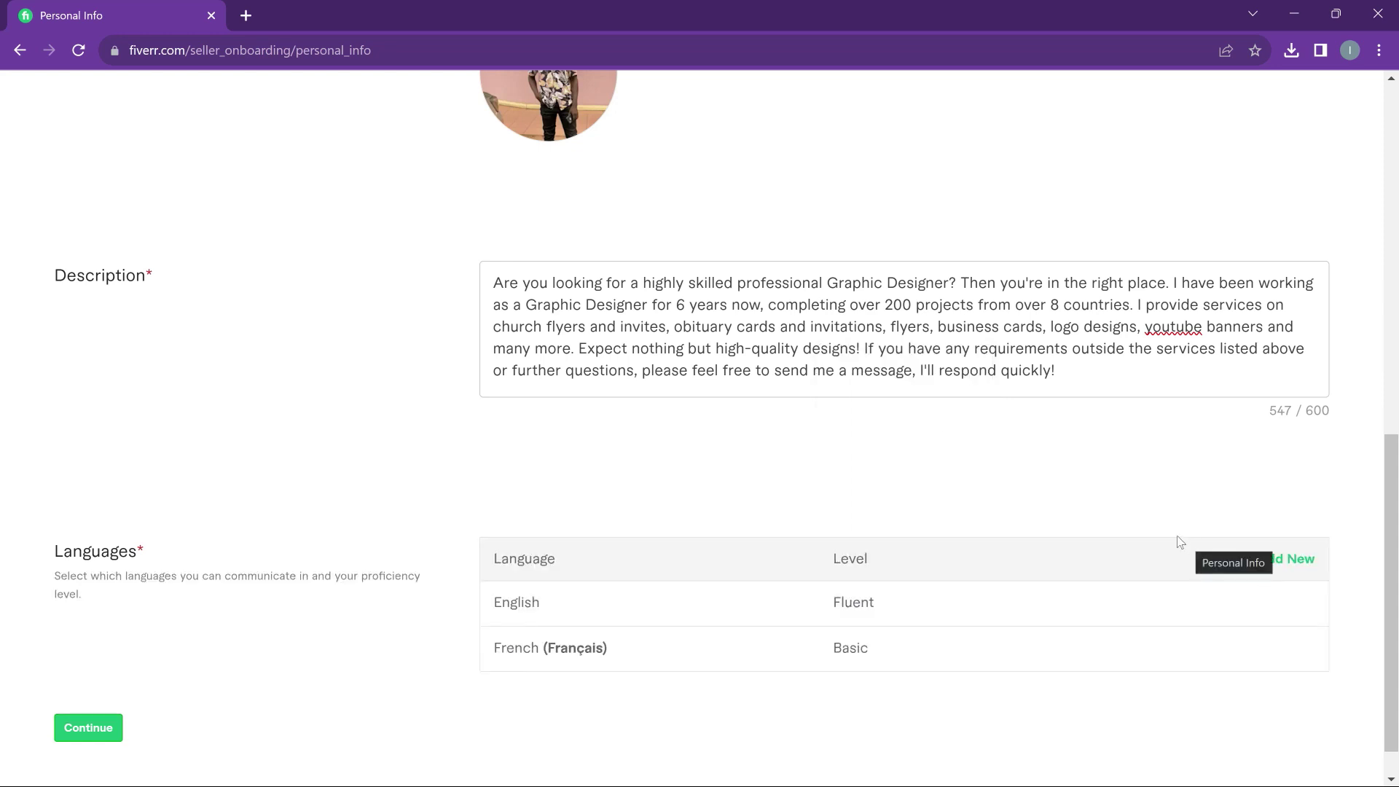
pyautogui.scroll(-1, 795, 453)
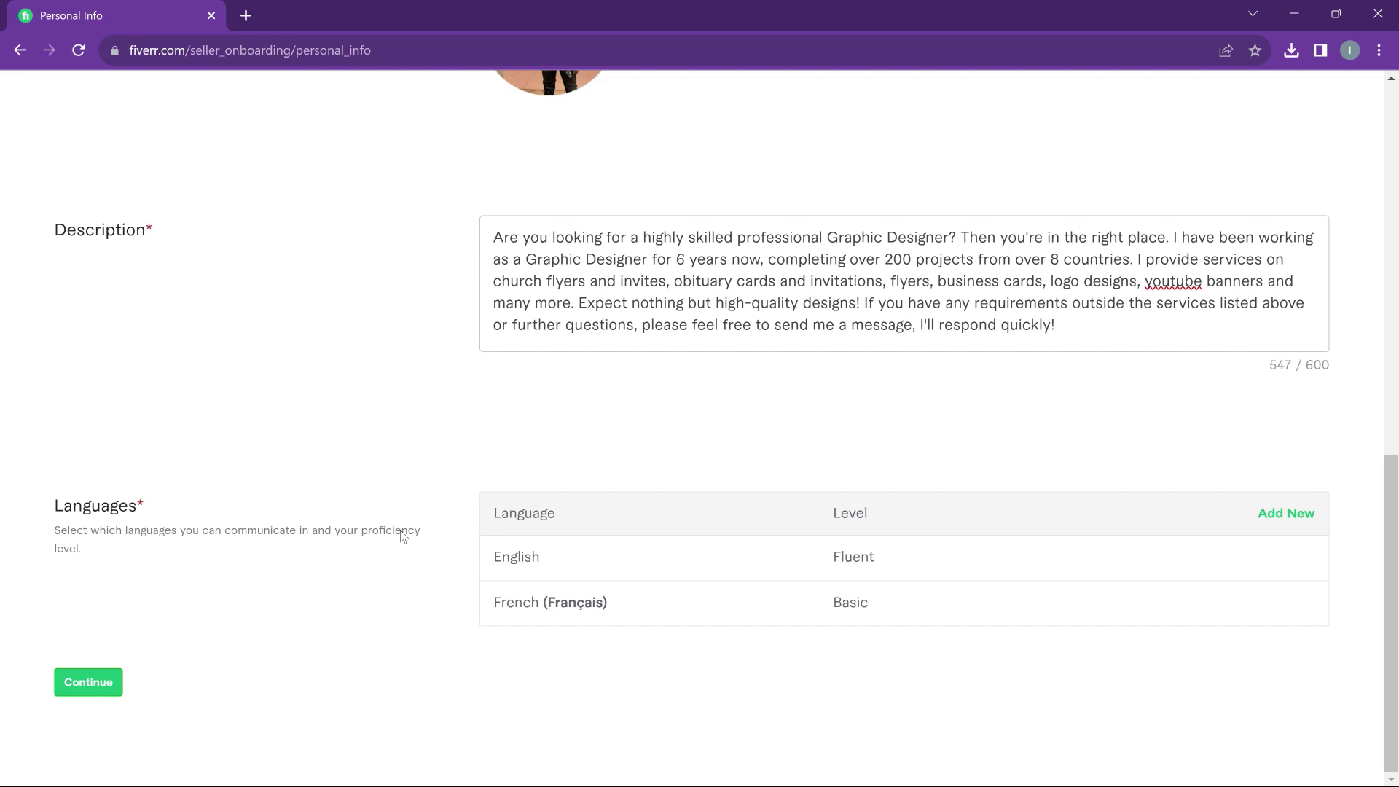
pyautogui.click(79, 688)
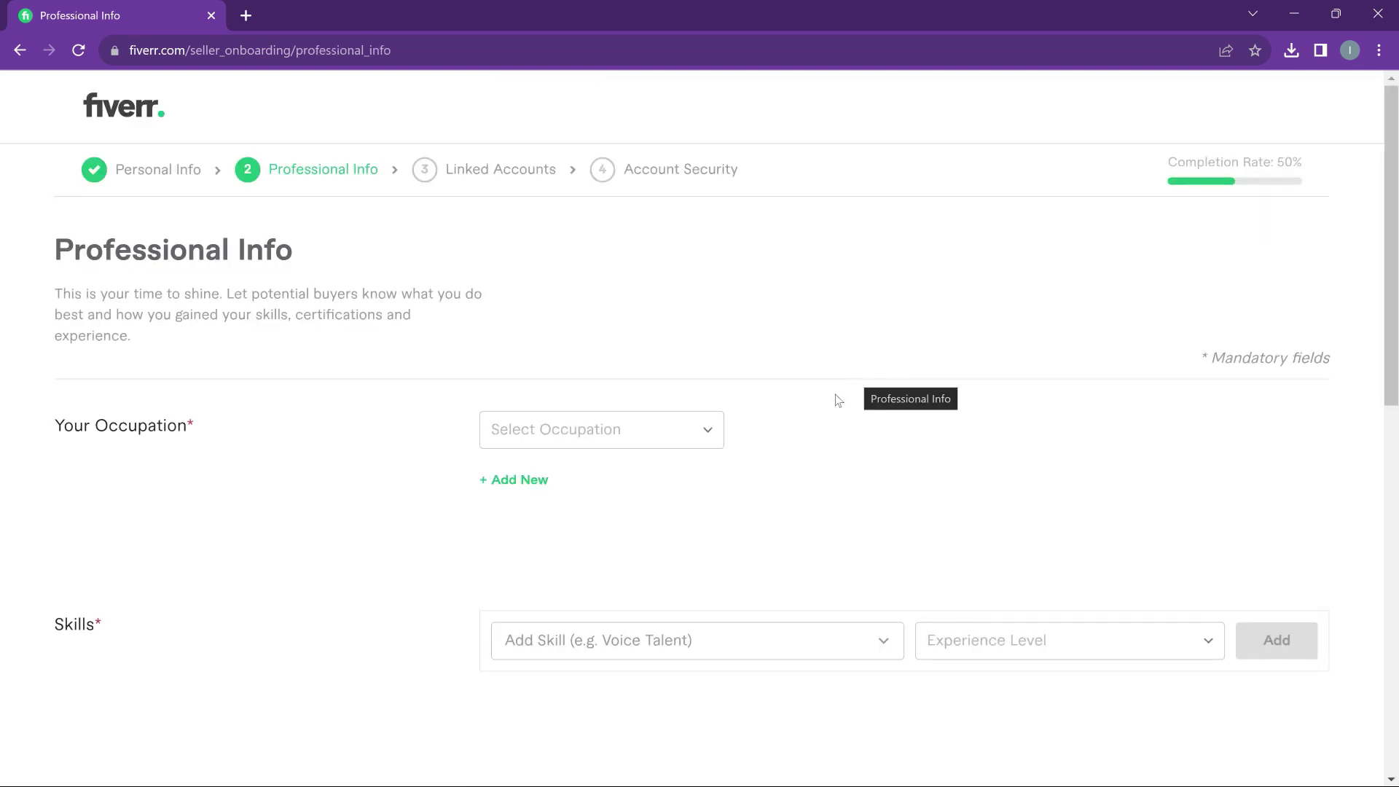
# Set the occupation to Graphics & Design from 2017 to 2023
pyautogui.click(715, 431)
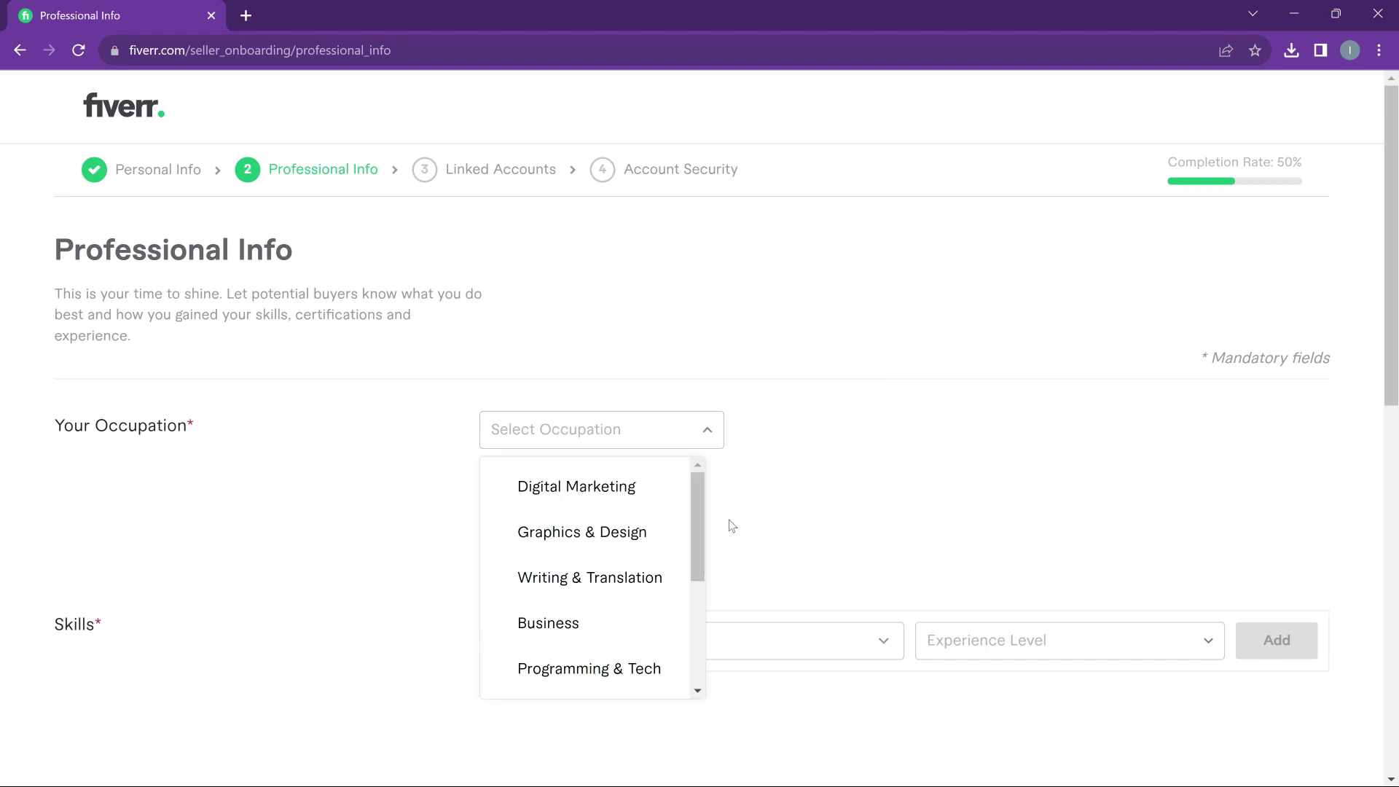
pyautogui.click(638, 540)
pyautogui.scroll(-3, 771, 490)
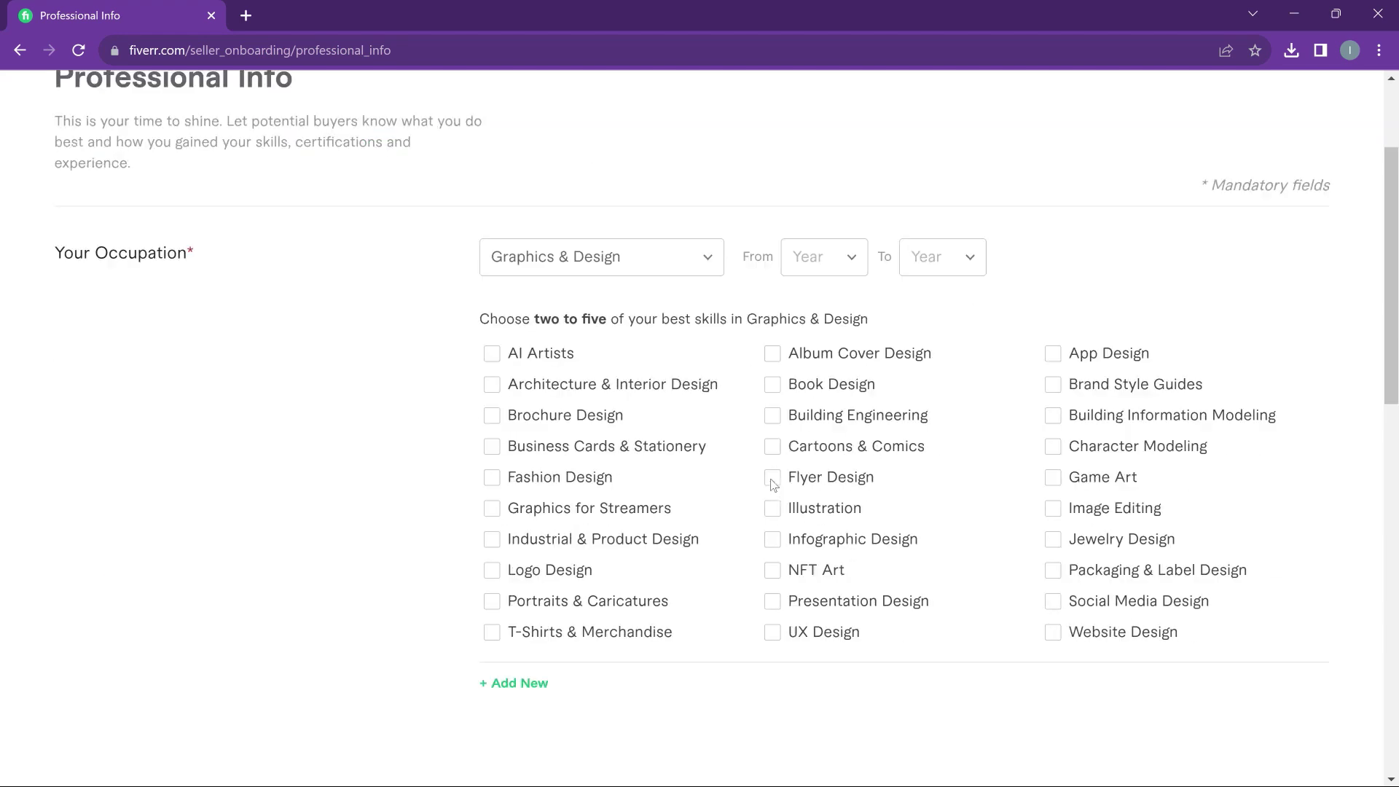
pyautogui.click(850, 248)
pyautogui.scroll(1, 850, 367)
pyautogui.scroll(1, 850, 367)
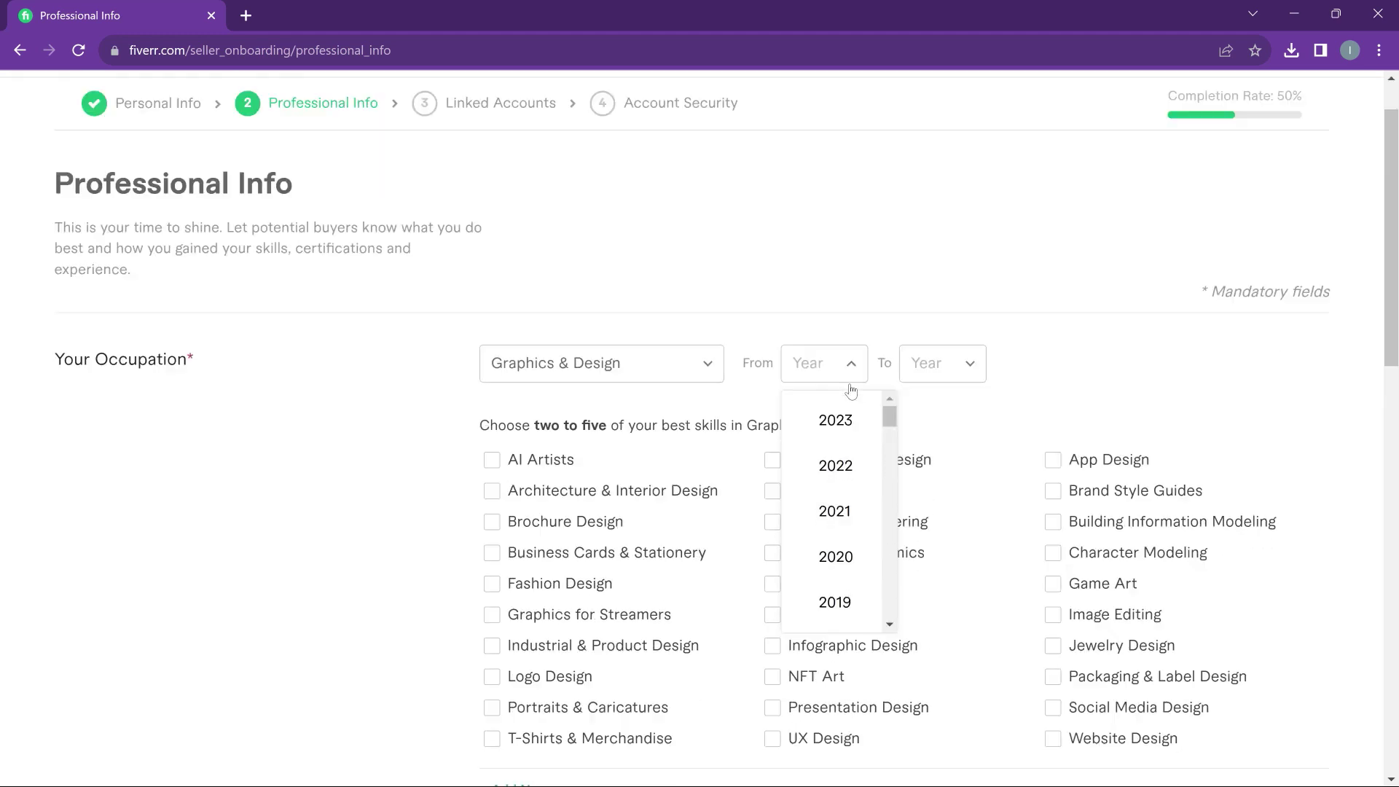
pyautogui.scroll(-2, 850, 372)
pyautogui.scroll(-3, 853, 397)
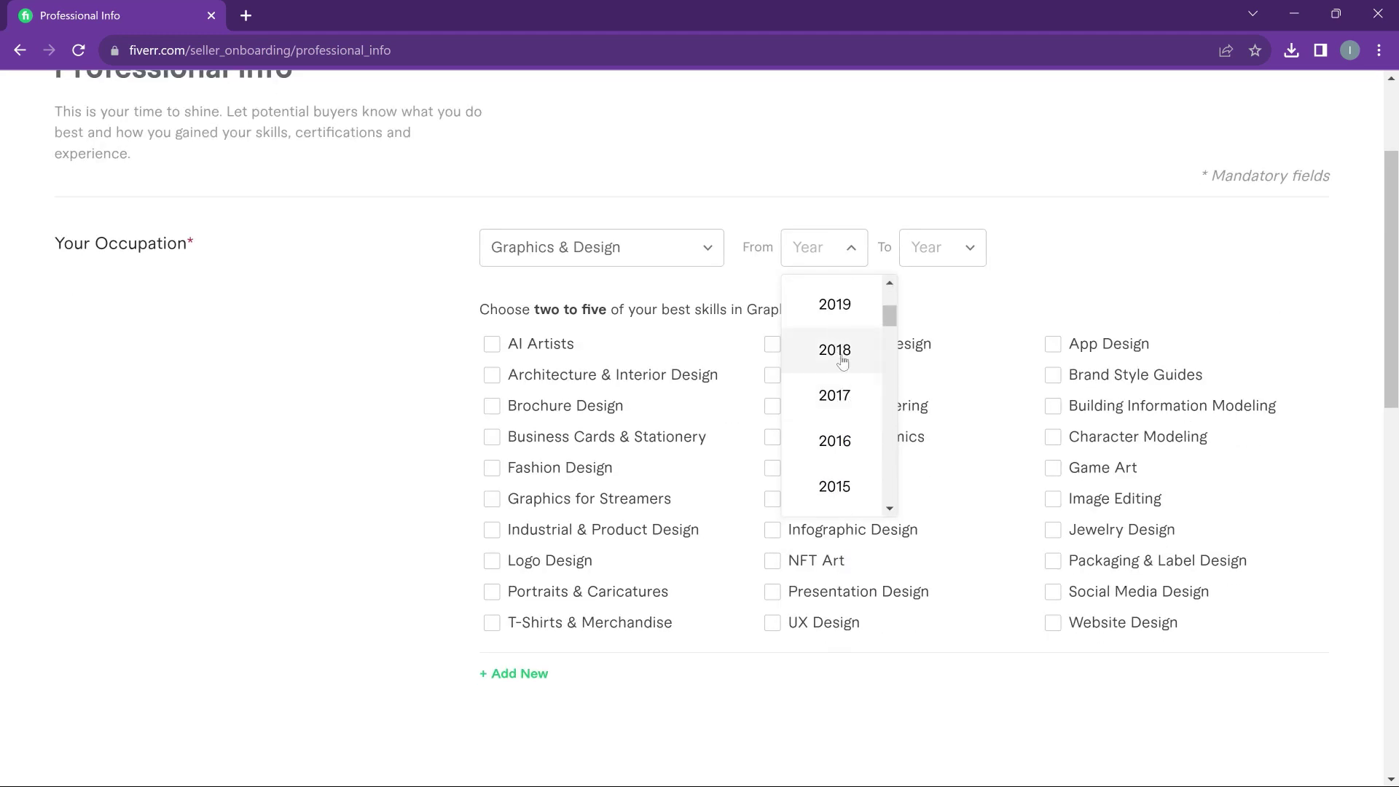
pyautogui.click(845, 397)
pyautogui.click(964, 253)
pyautogui.click(968, 313)
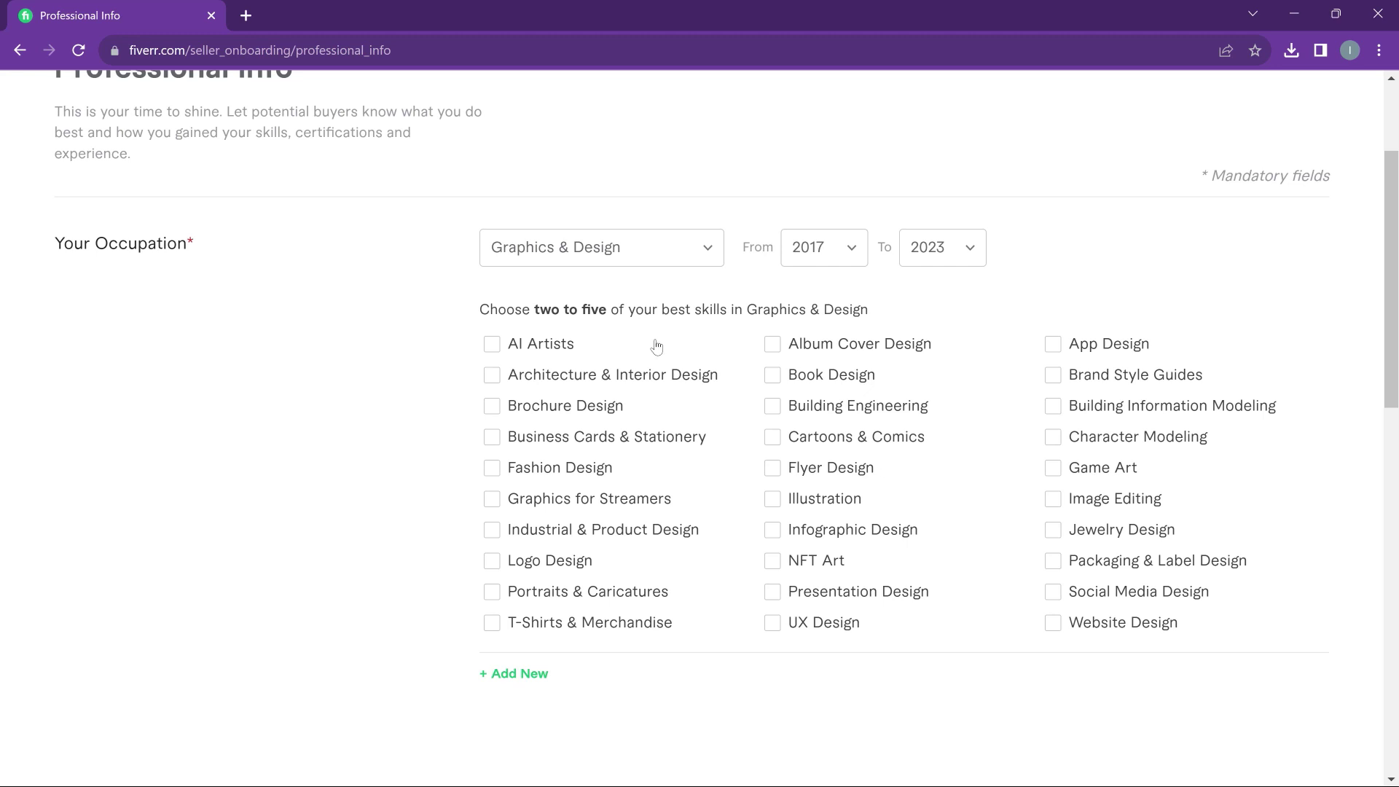
# Tick Business Cards & Stationery, Book Design and Flyer Design as specialities
pyautogui.click(500, 439)
pyautogui.click(773, 376)
pyautogui.click(774, 469)
pyautogui.scroll(-6, 1055, 571)
# Add Photoshop editing as a skill at Intermediate level
pyautogui.click(884, 290)
pyautogui.click(884, 298)
pyautogui.click(792, 295)
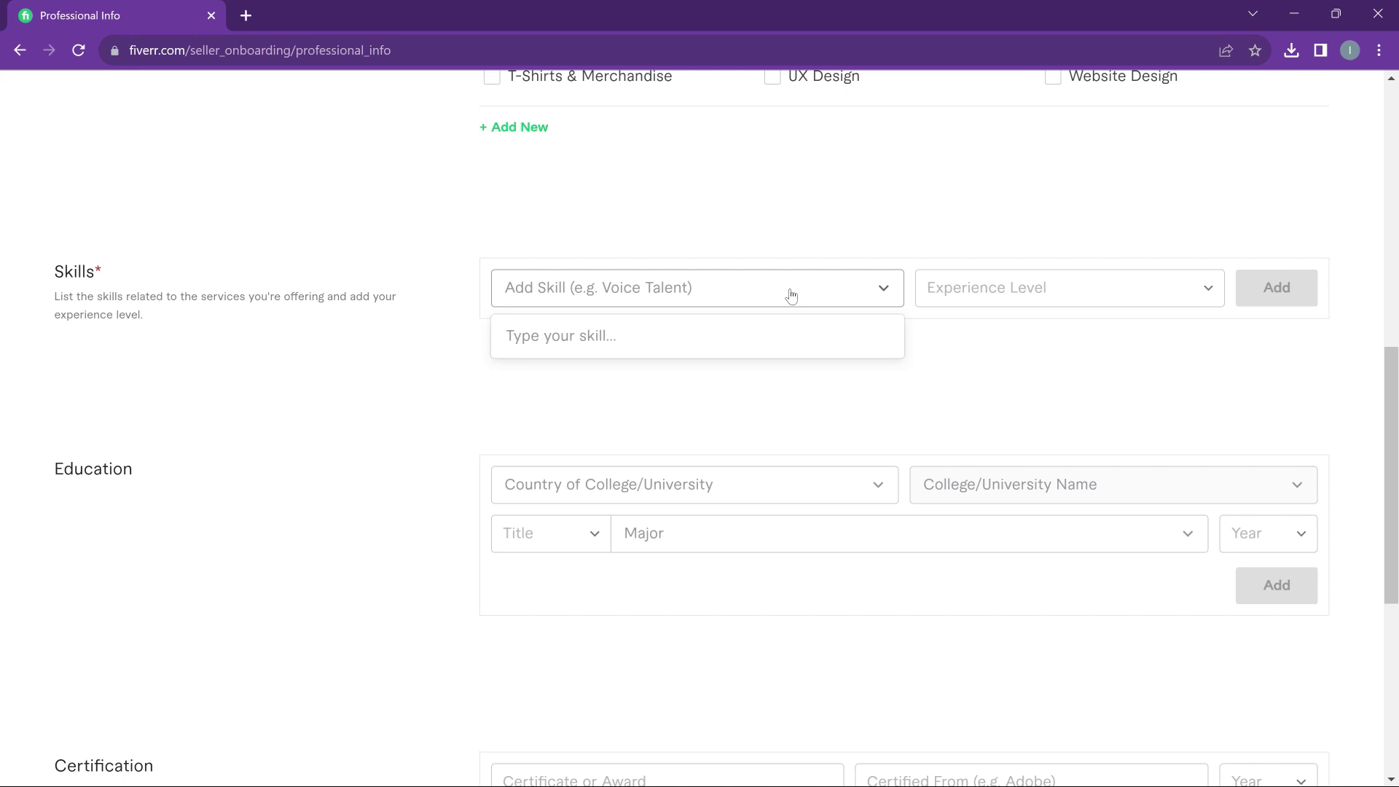
pyautogui.write('A')
pyautogui.press('BackSpace')
pyautogui.write('Ph')
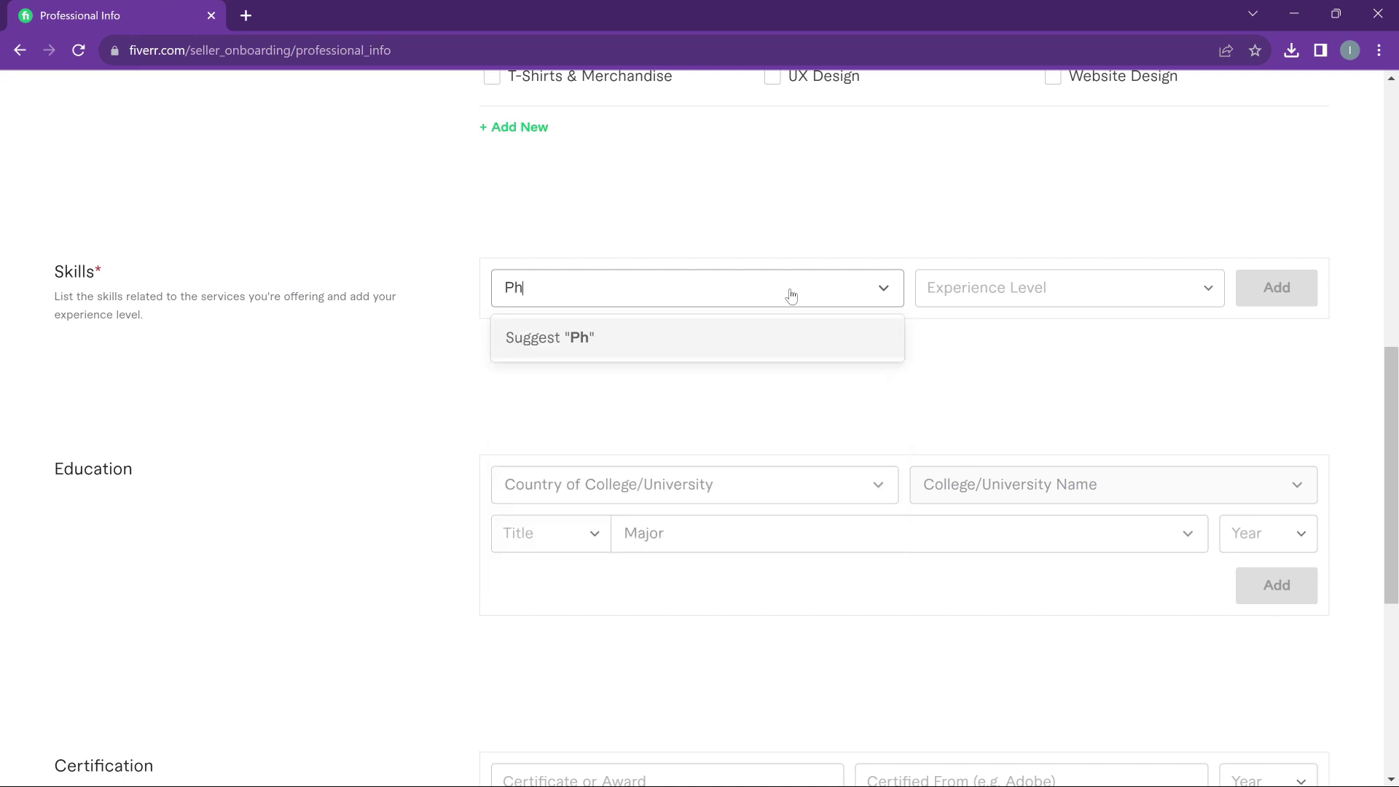
pyautogui.write('otoshop')
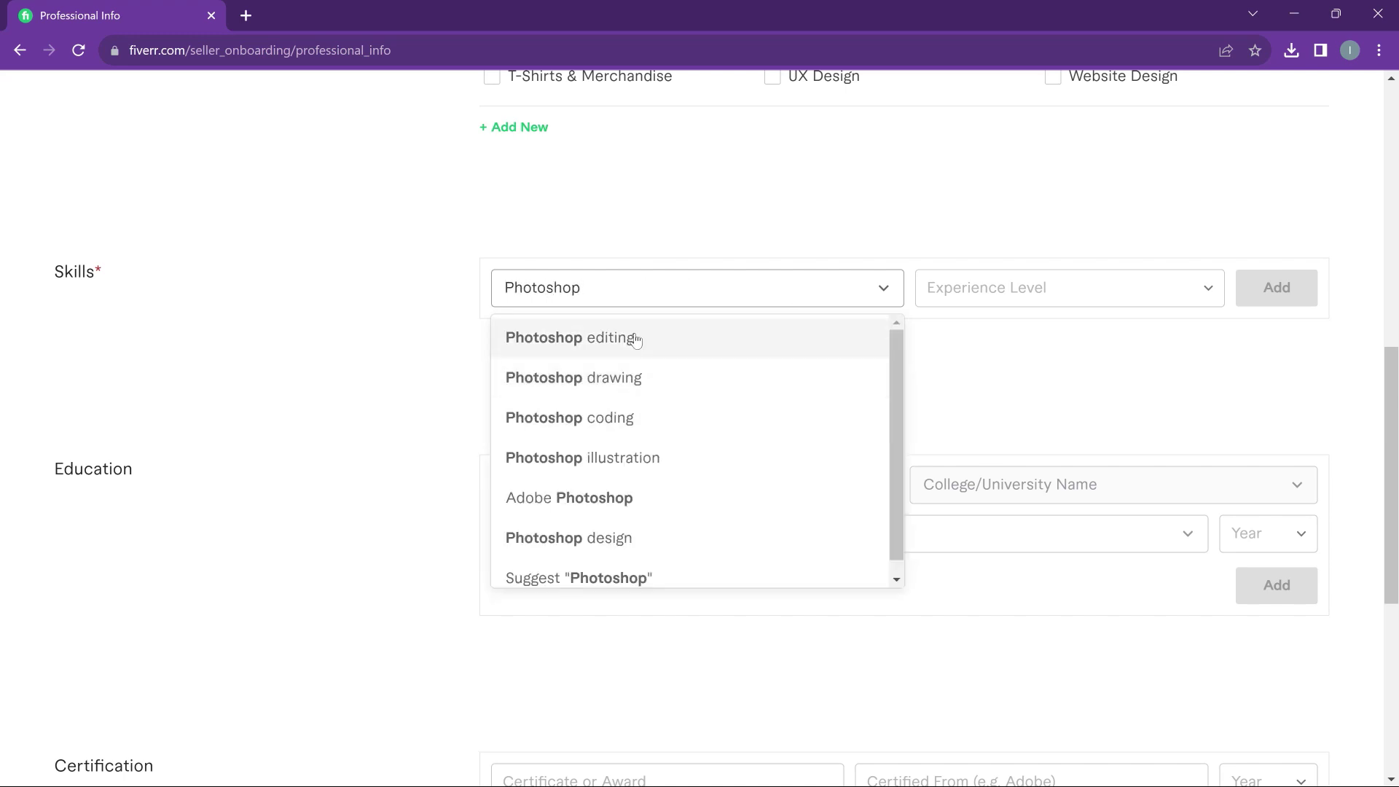
pyautogui.click(636, 339)
pyautogui.click(1016, 288)
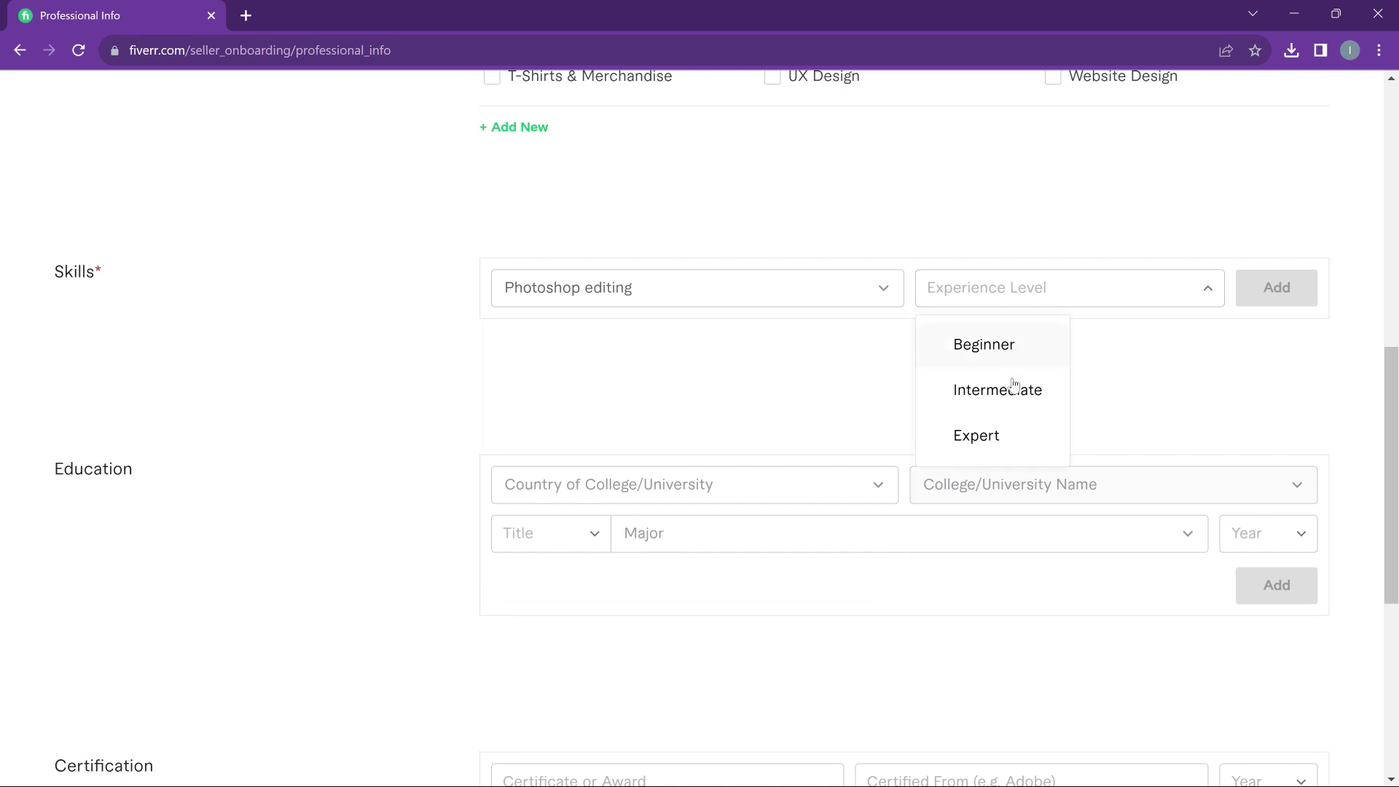
pyautogui.click(1002, 436)
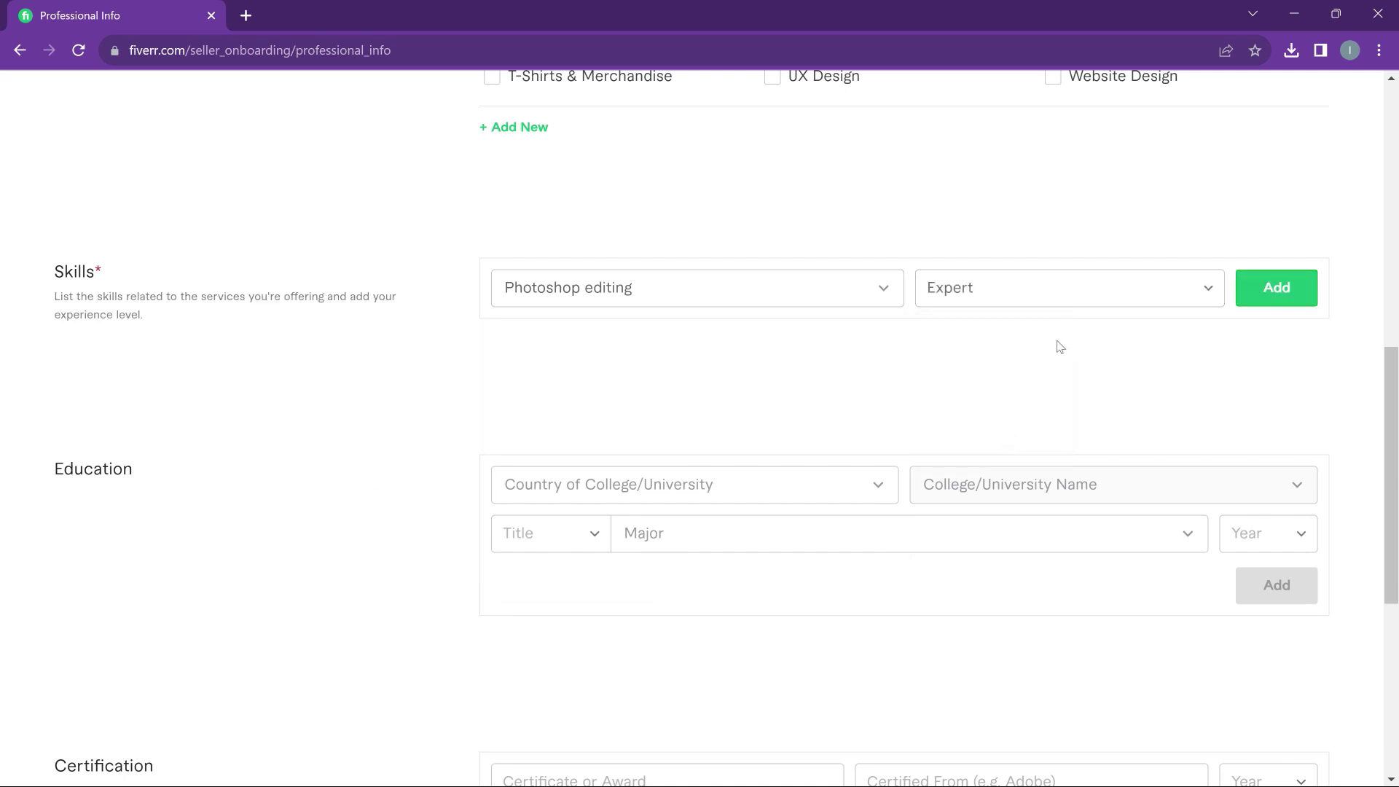
pyautogui.click(1277, 290)
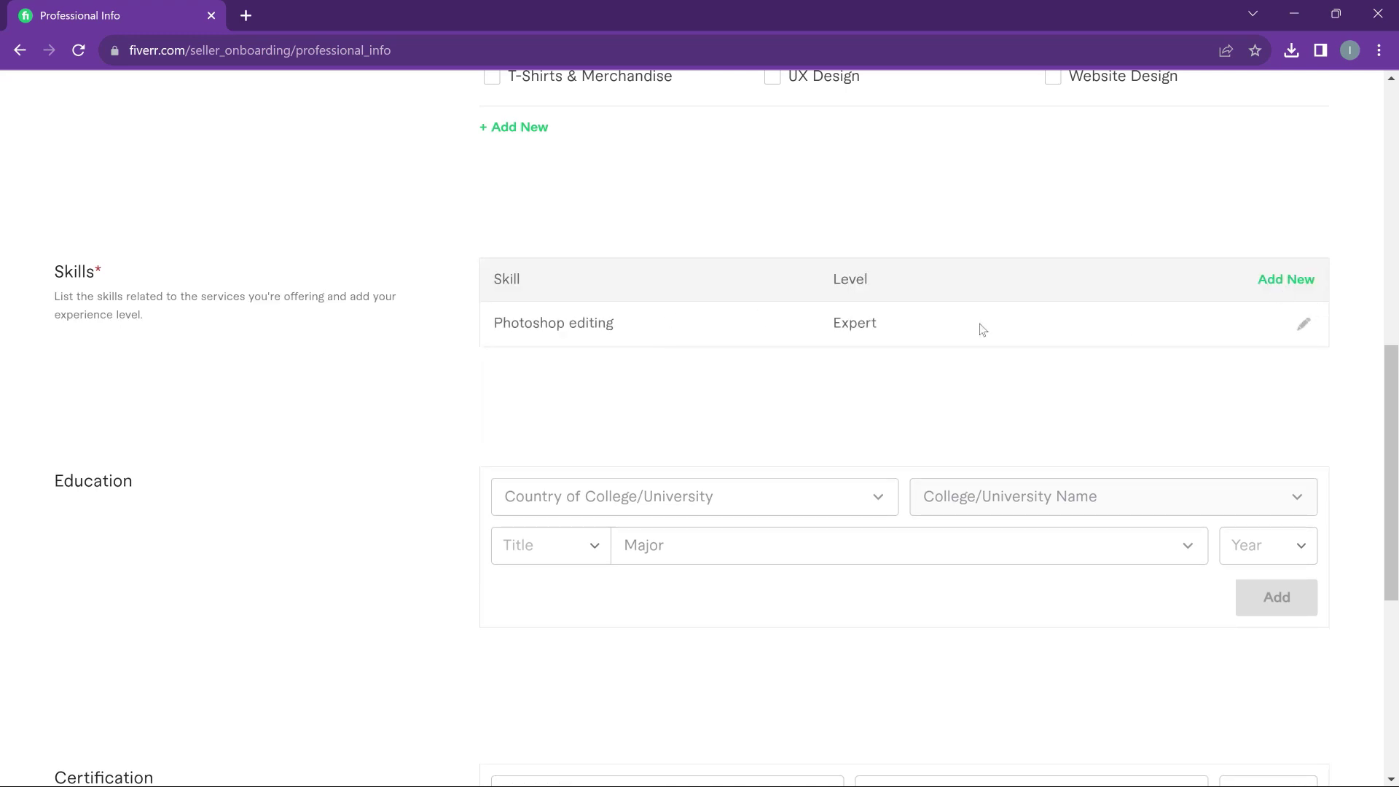
pyautogui.click(1305, 329)
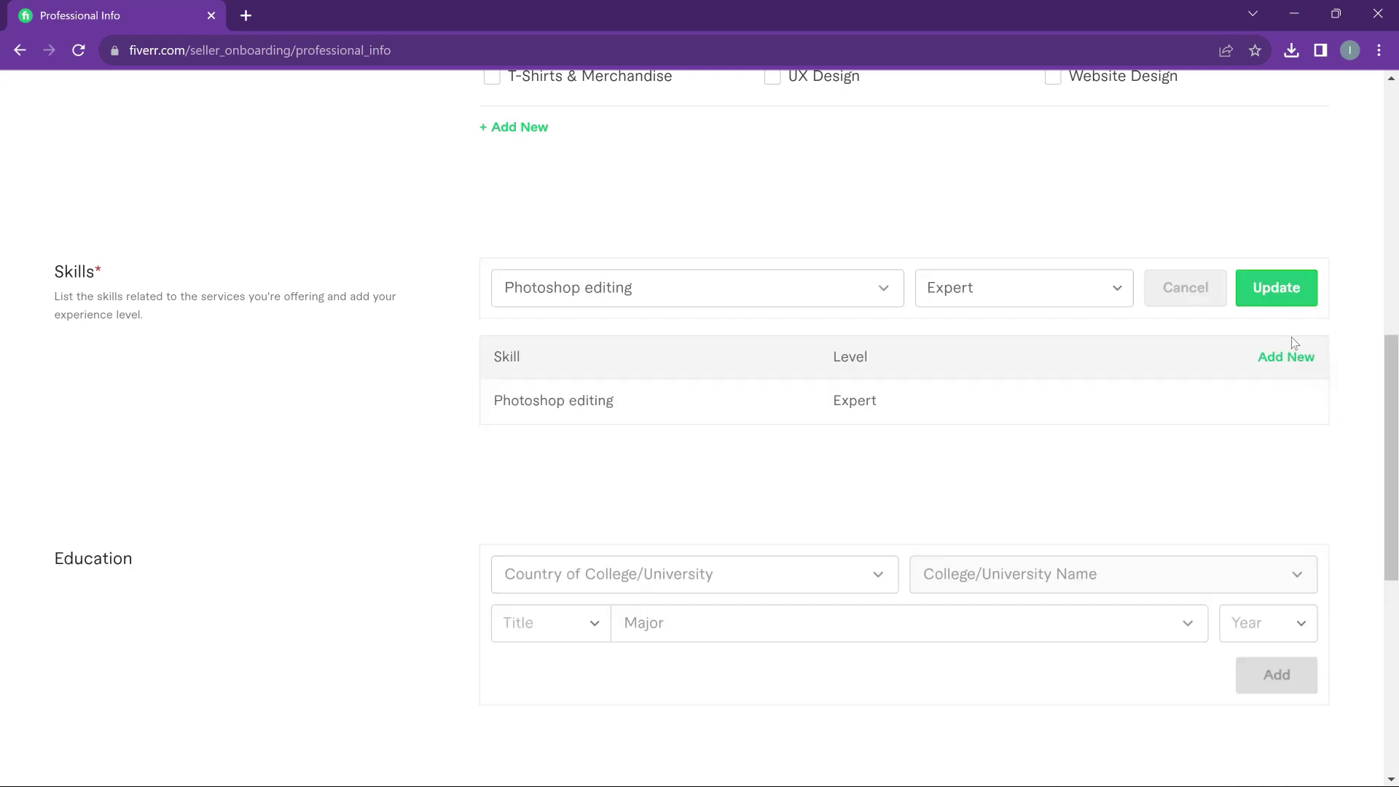
pyautogui.click(1078, 293)
pyautogui.click(1034, 390)
pyautogui.click(1276, 292)
# Add Adobe Photoshop to the skills at Expert level
pyautogui.click(659, 300)
pyautogui.write('photoshop')
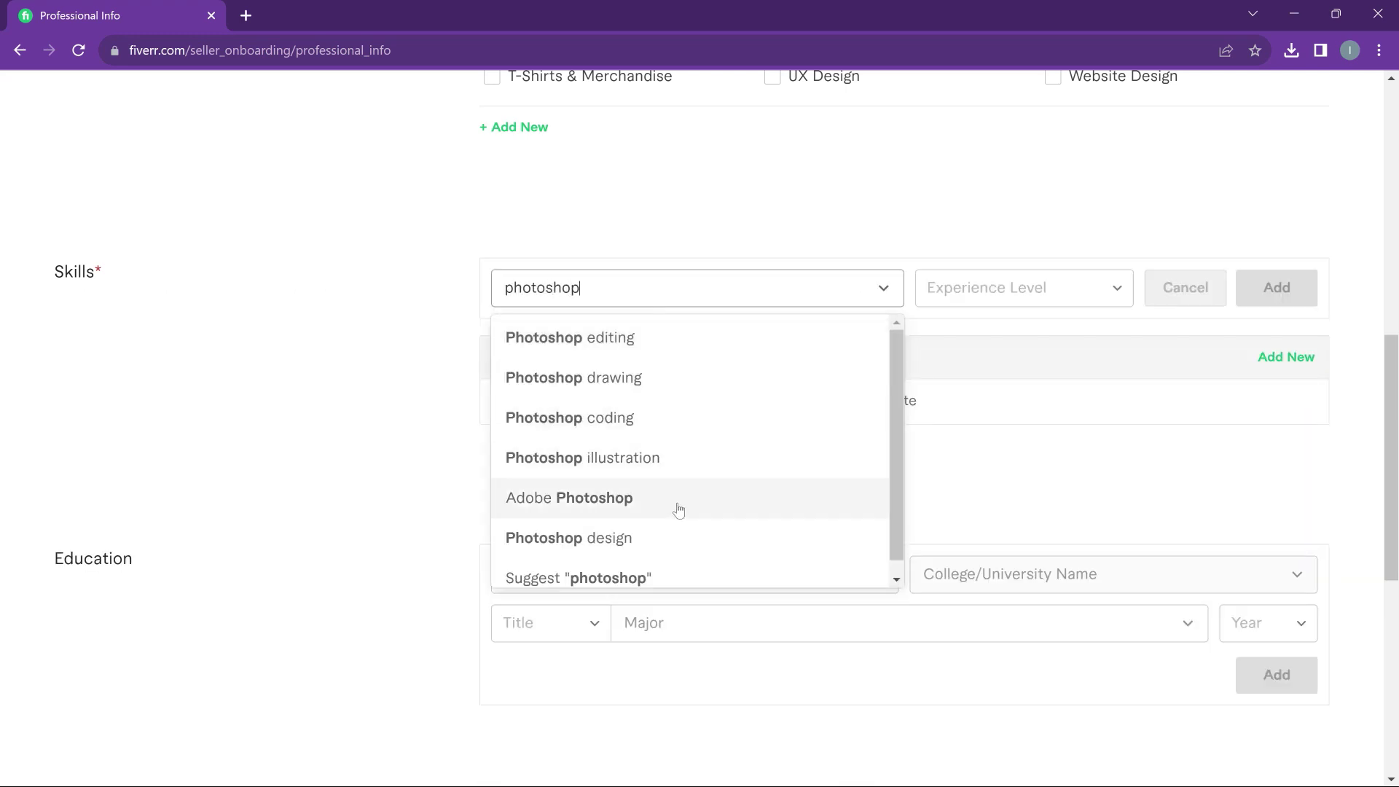
pyautogui.click(679, 507)
pyautogui.click(1063, 293)
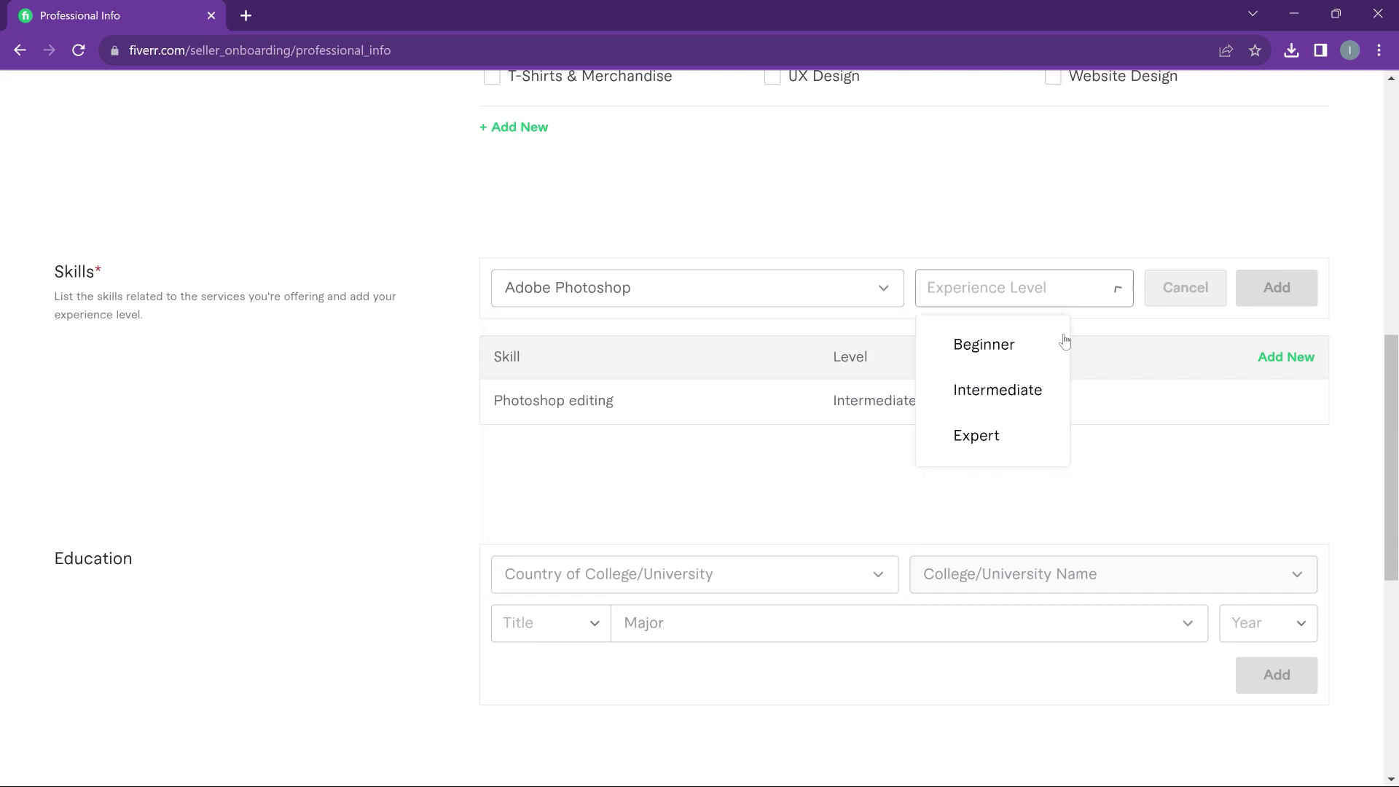
pyautogui.click(1010, 437)
pyautogui.click(1276, 288)
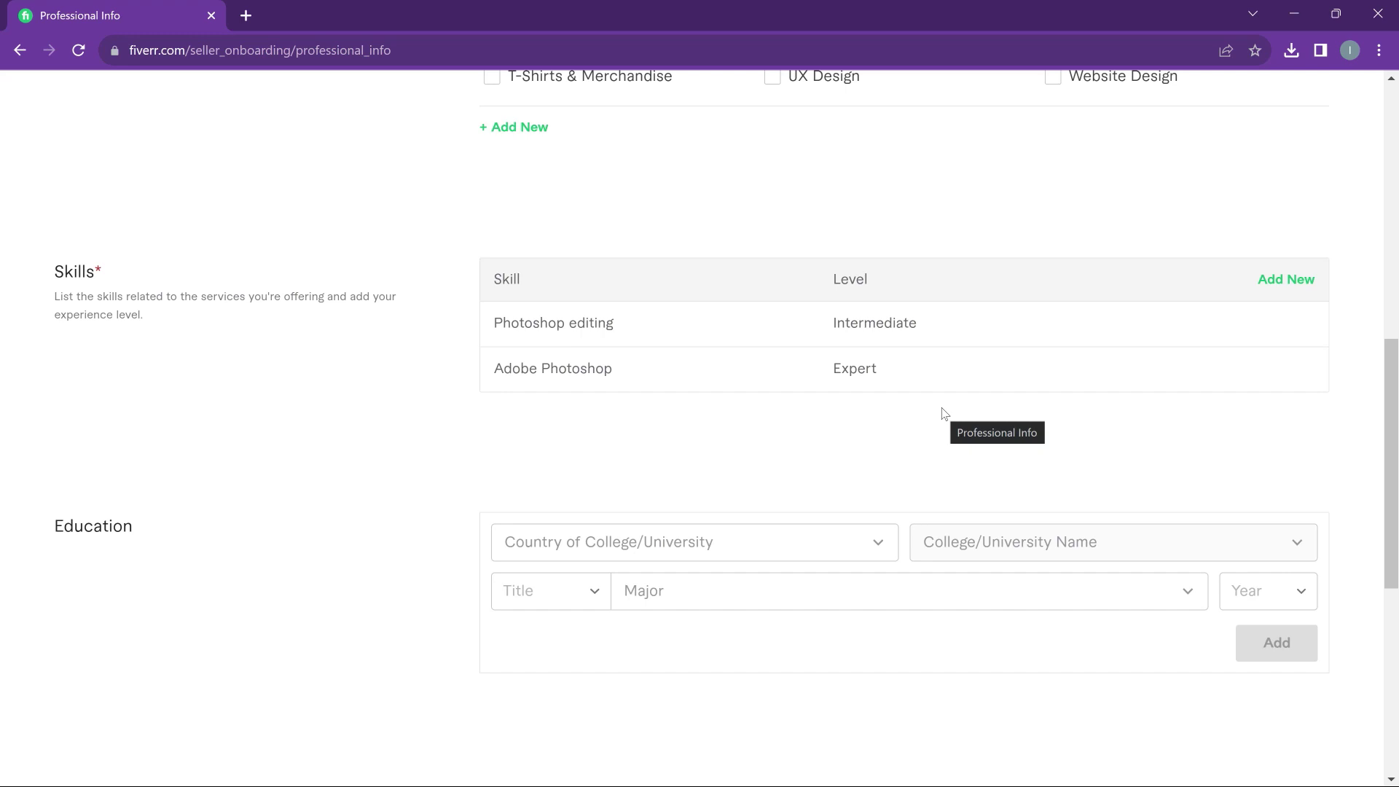
# Add Adobe Illustrator to the skills at Intermediate level
pyautogui.click(642, 300)
pyautogui.write('illustrator')
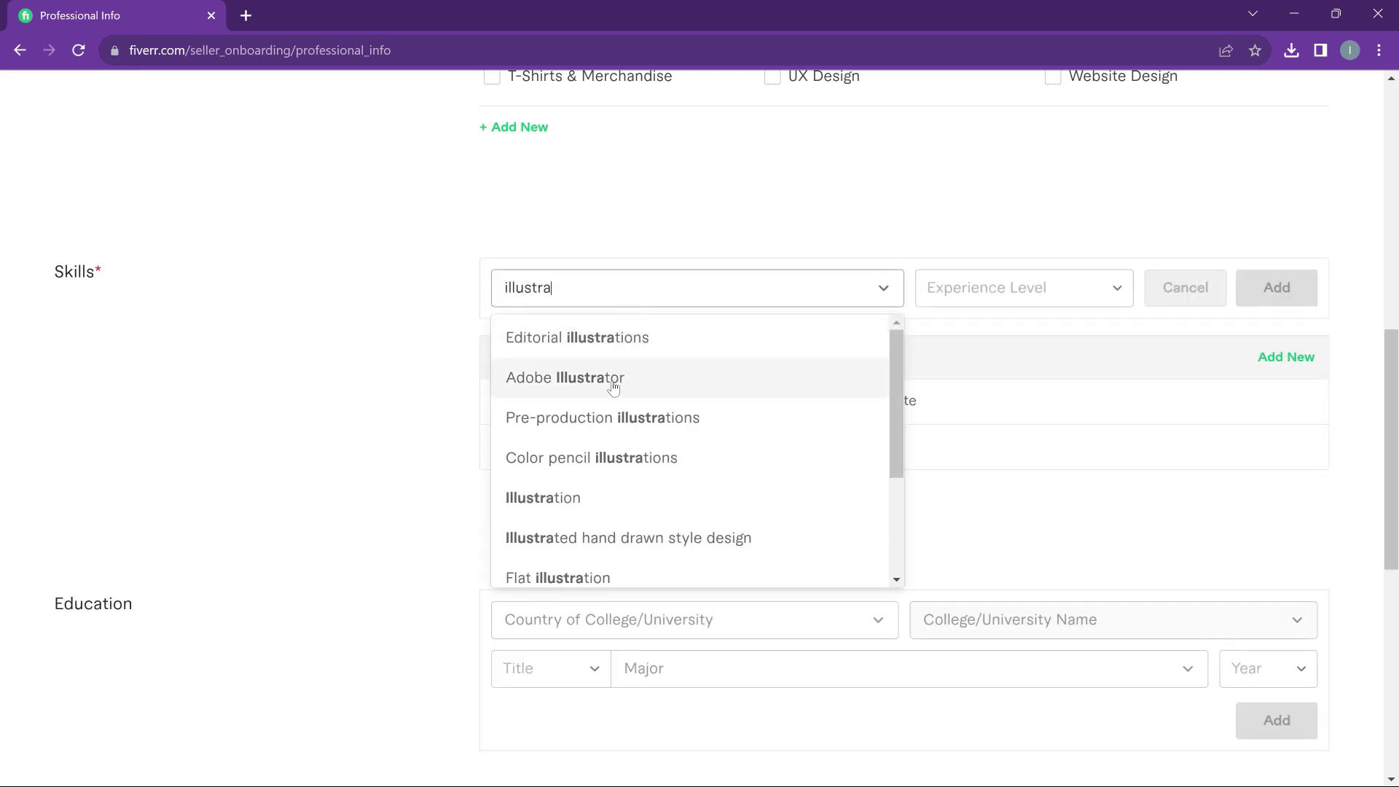
pyautogui.click(614, 378)
pyautogui.click(1085, 293)
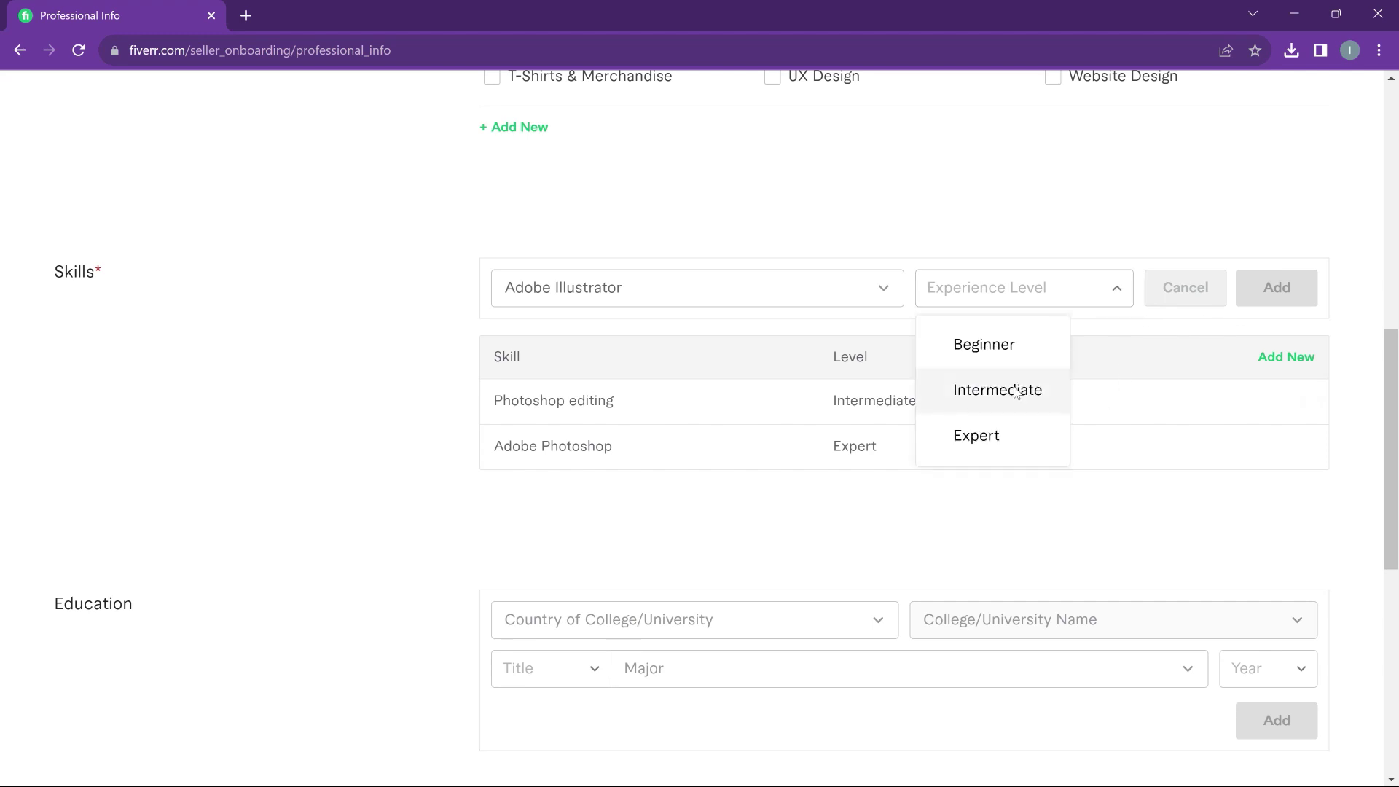
pyautogui.click(1021, 387)
pyautogui.click(1277, 291)
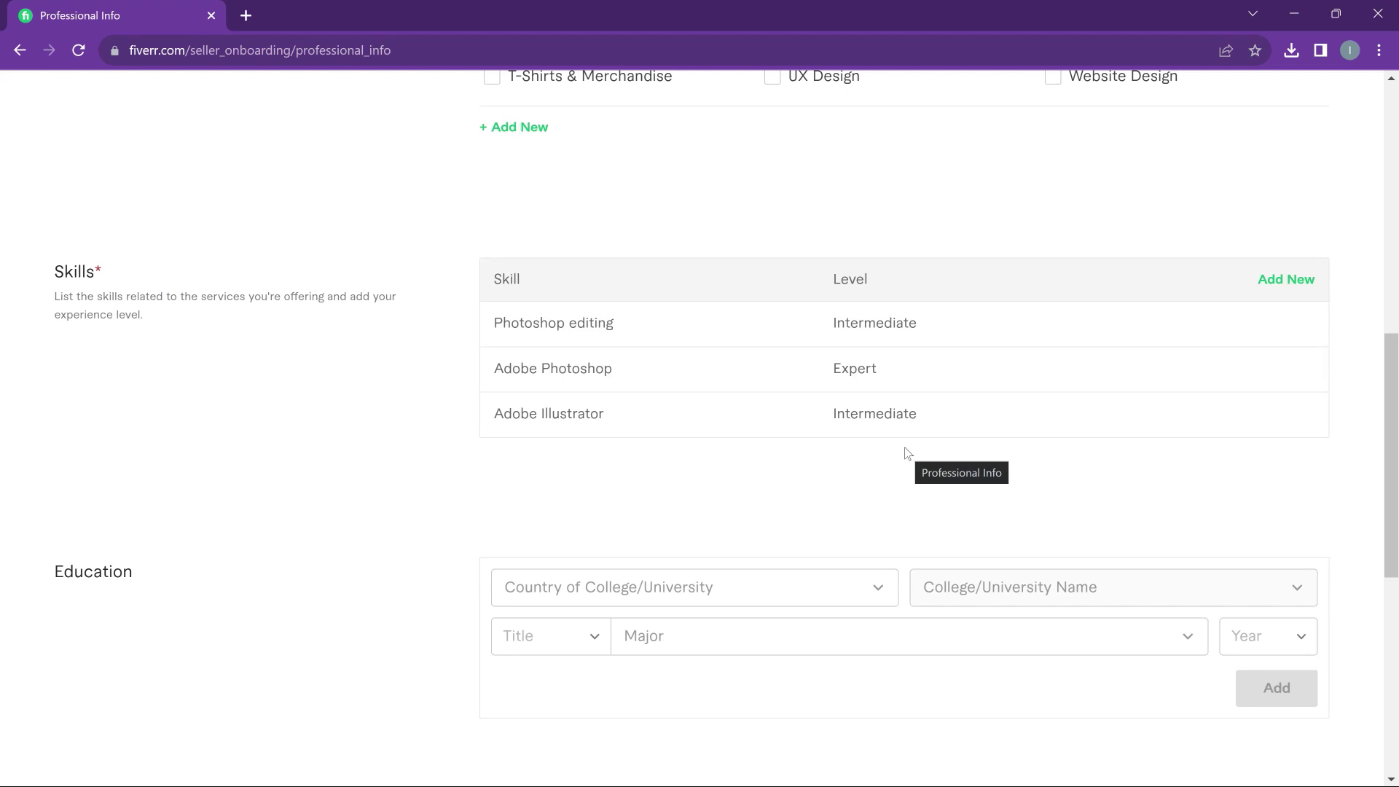
# Choose Ghana as the country and University of Education as the college
pyautogui.scroll(-5, 874, 445)
pyautogui.click(773, 237)
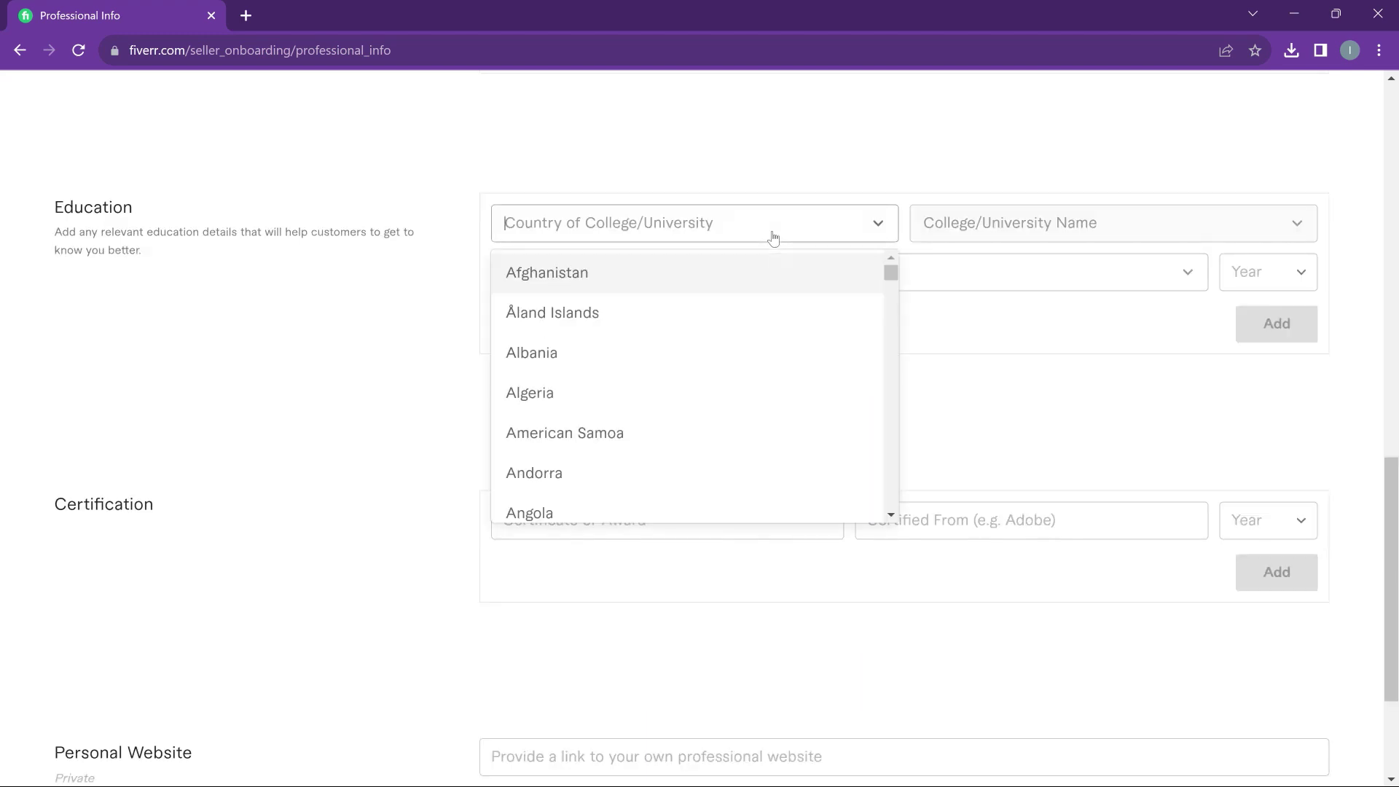
pyautogui.write('Ghana')
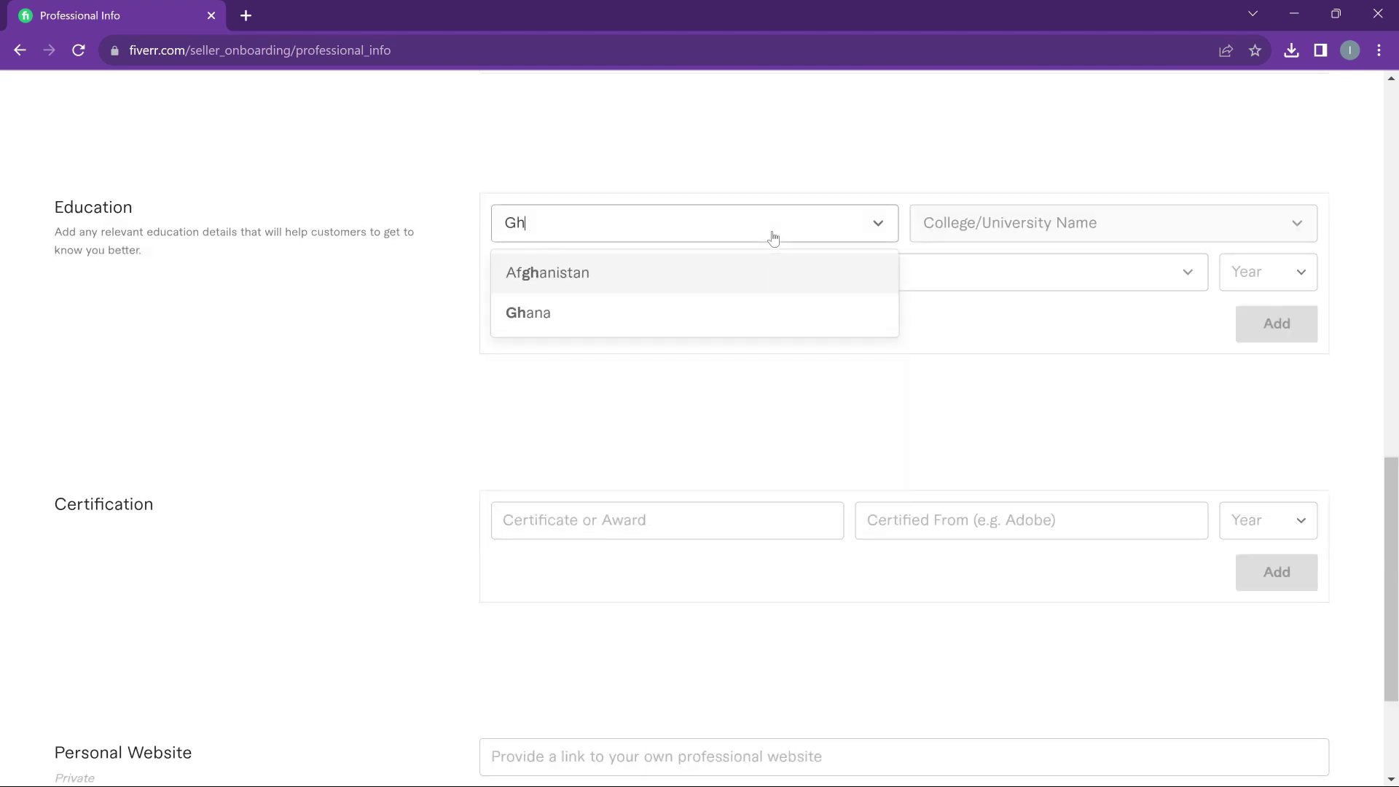
pyautogui.click(775, 259)
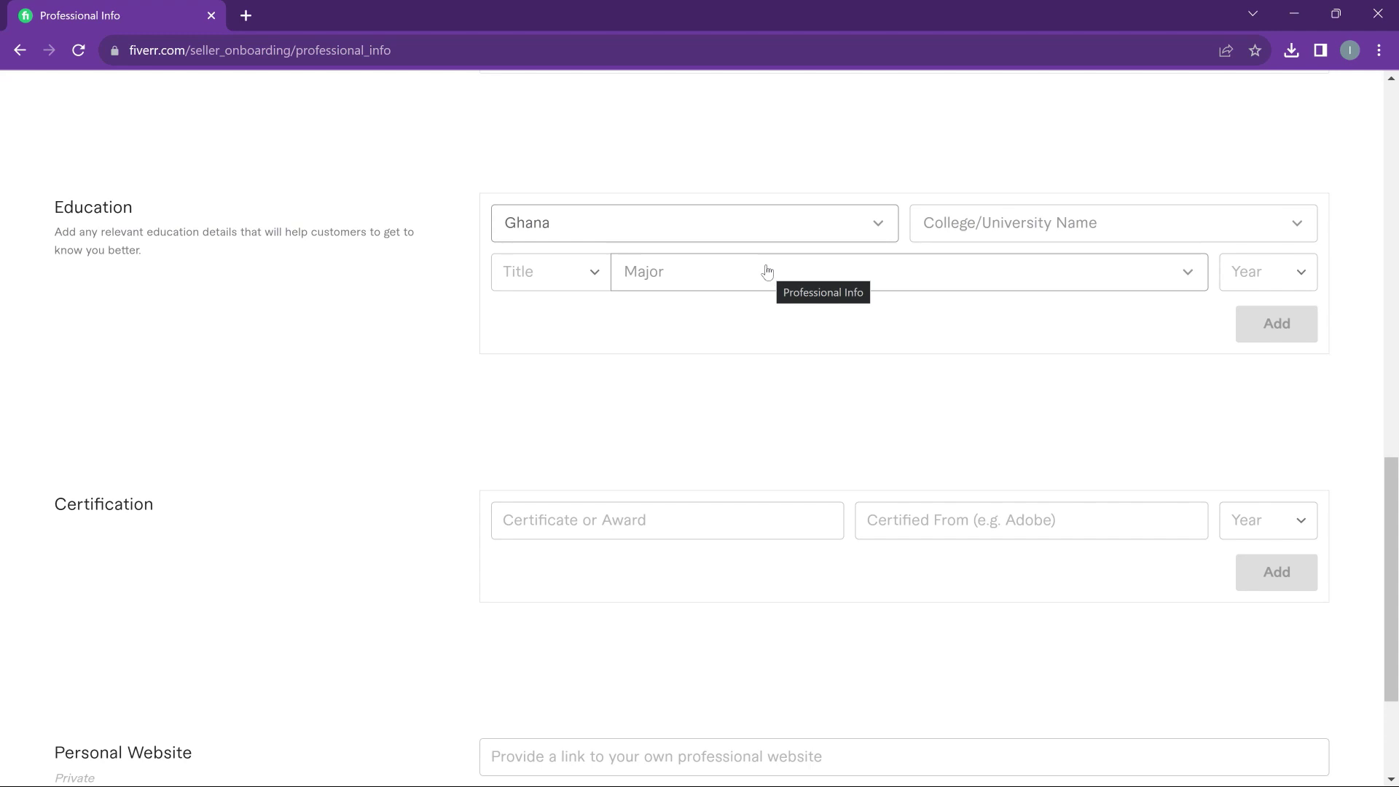
pyautogui.click(1051, 236)
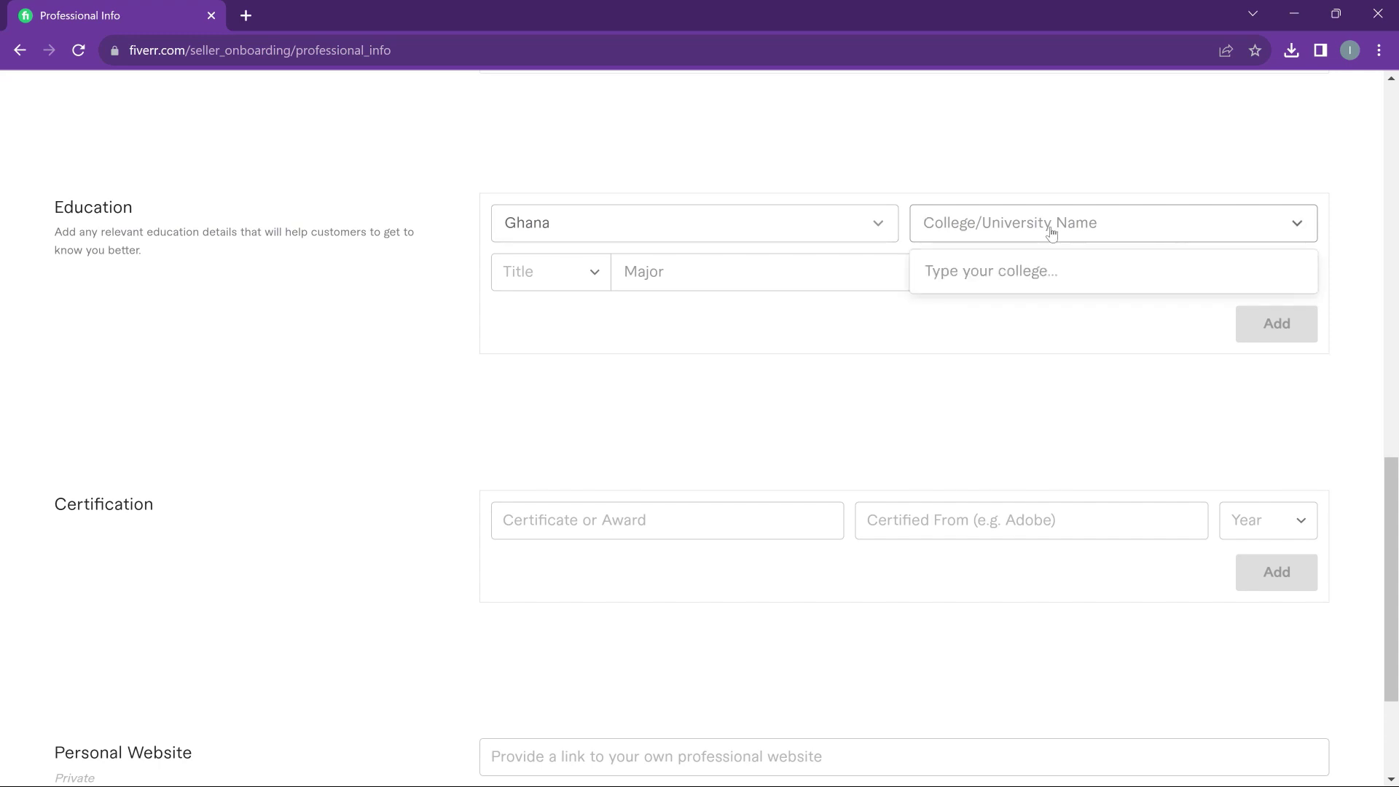
pyautogui.write('University of Education')
pyautogui.press('Return')
pyautogui.click(1037, 272)
# Enter major Information Techlogy, graduation year 2021 and degree B.Sc., then add it
pyautogui.write('Information Techlogy')
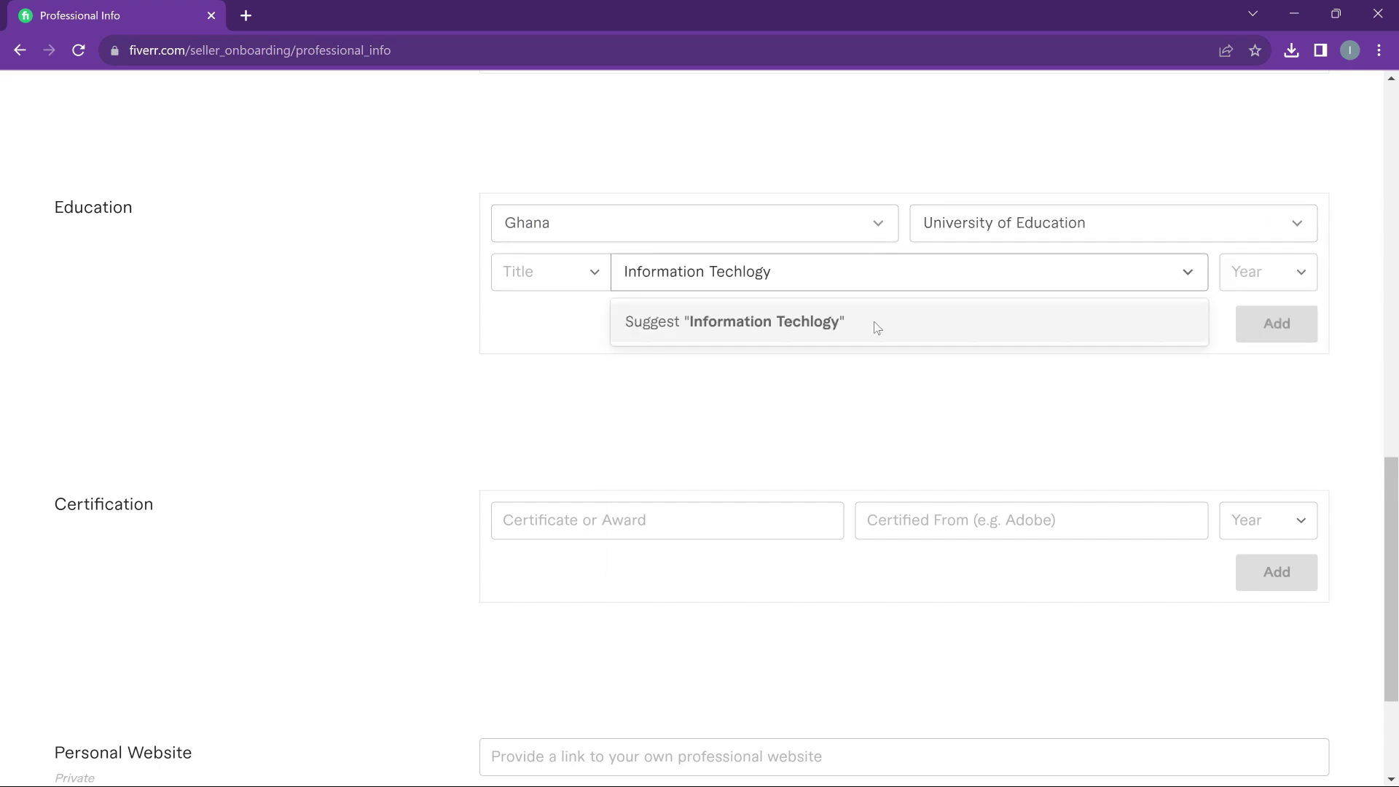
pyautogui.click(1268, 271)
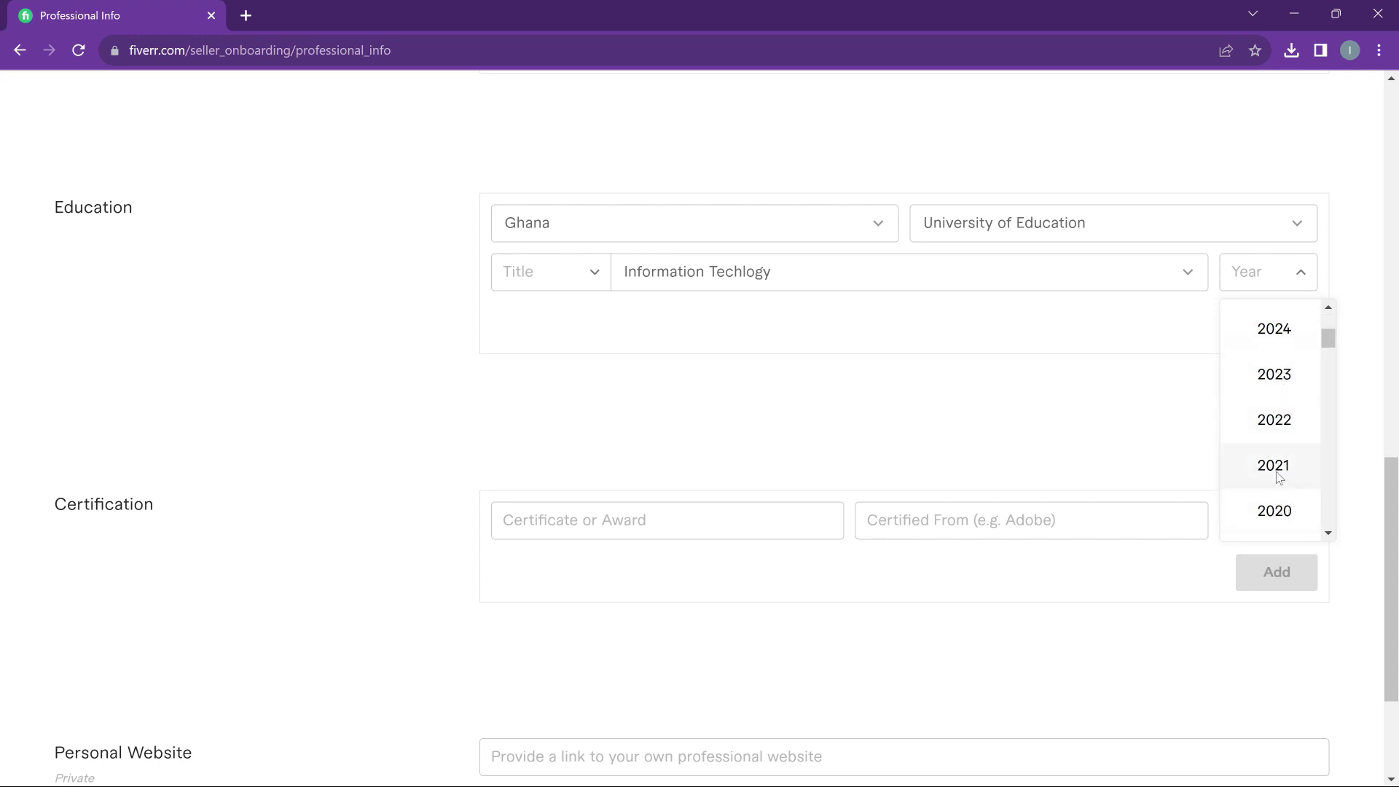
pyautogui.click(1276, 470)
pyautogui.click(578, 281)
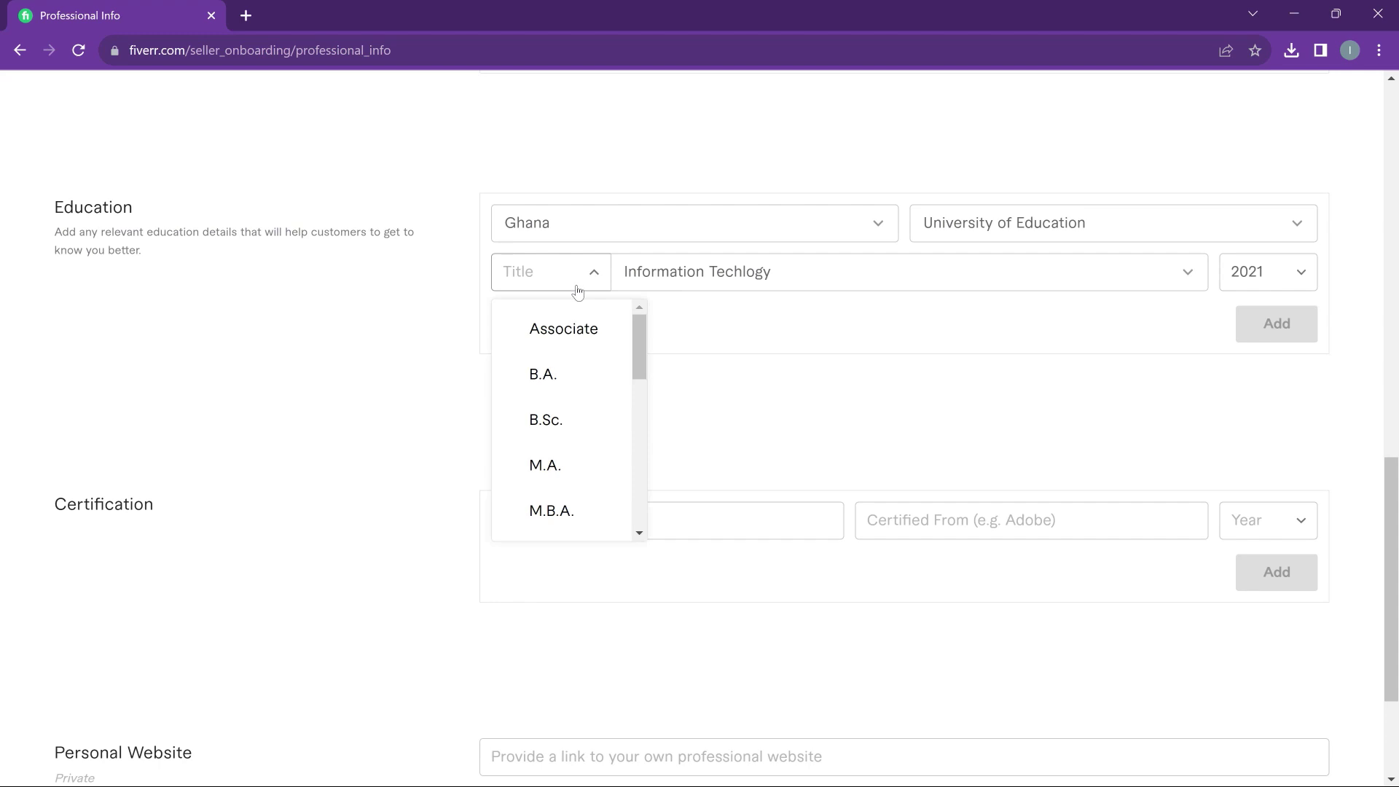
pyautogui.click(561, 419)
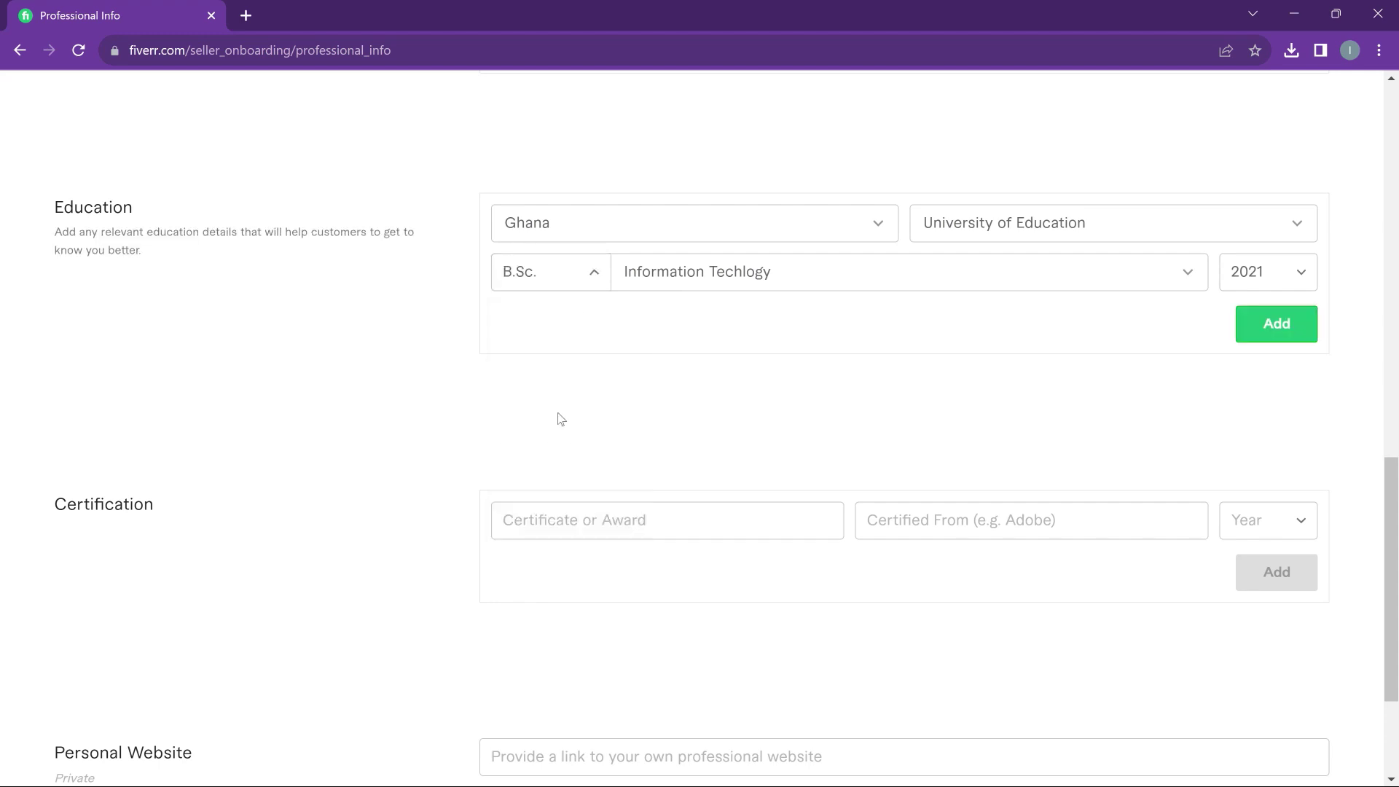
pyautogui.click(1274, 329)
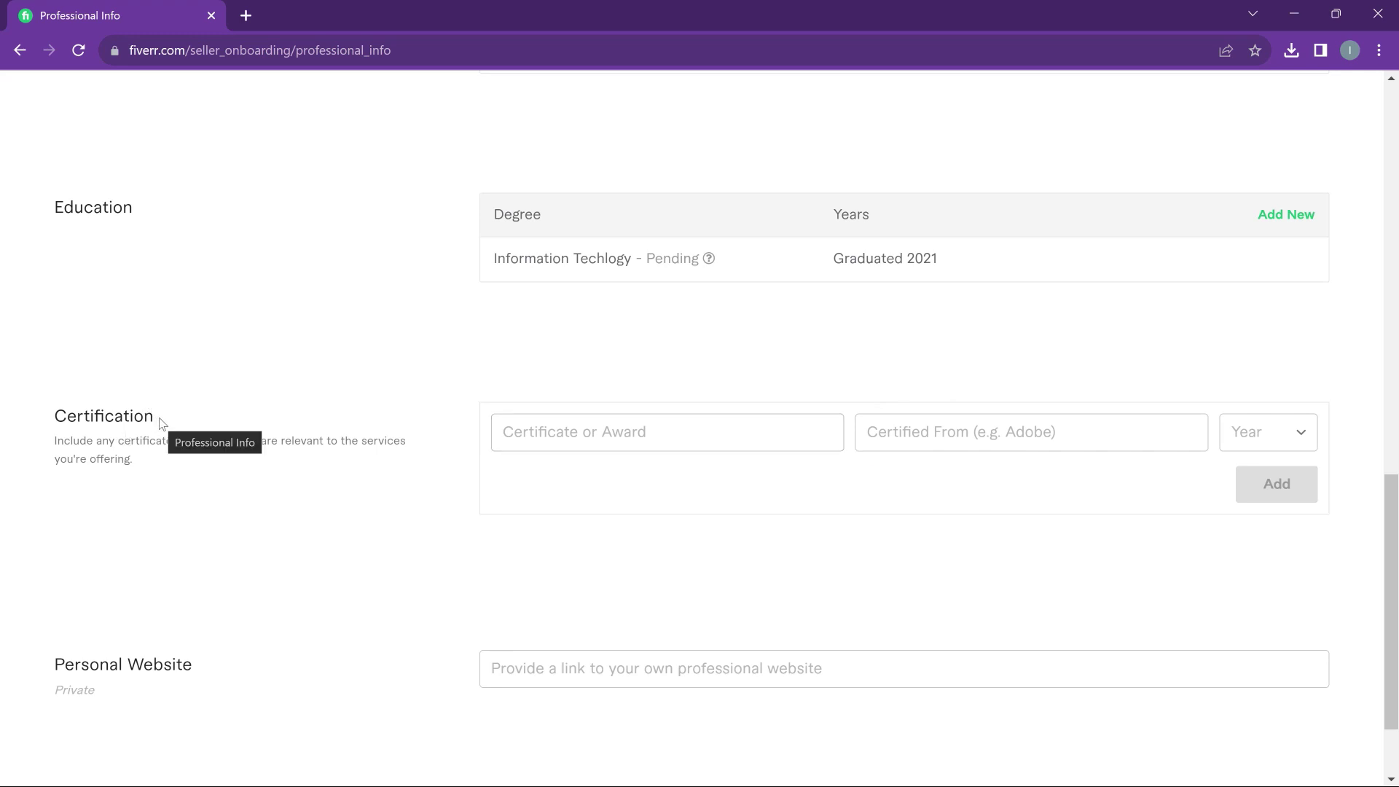
# Leave the personal website field blank and submit Professional Info to reach Linked Accounts
pyautogui.scroll(-1, 285, 431)
pyautogui.click(676, 539)
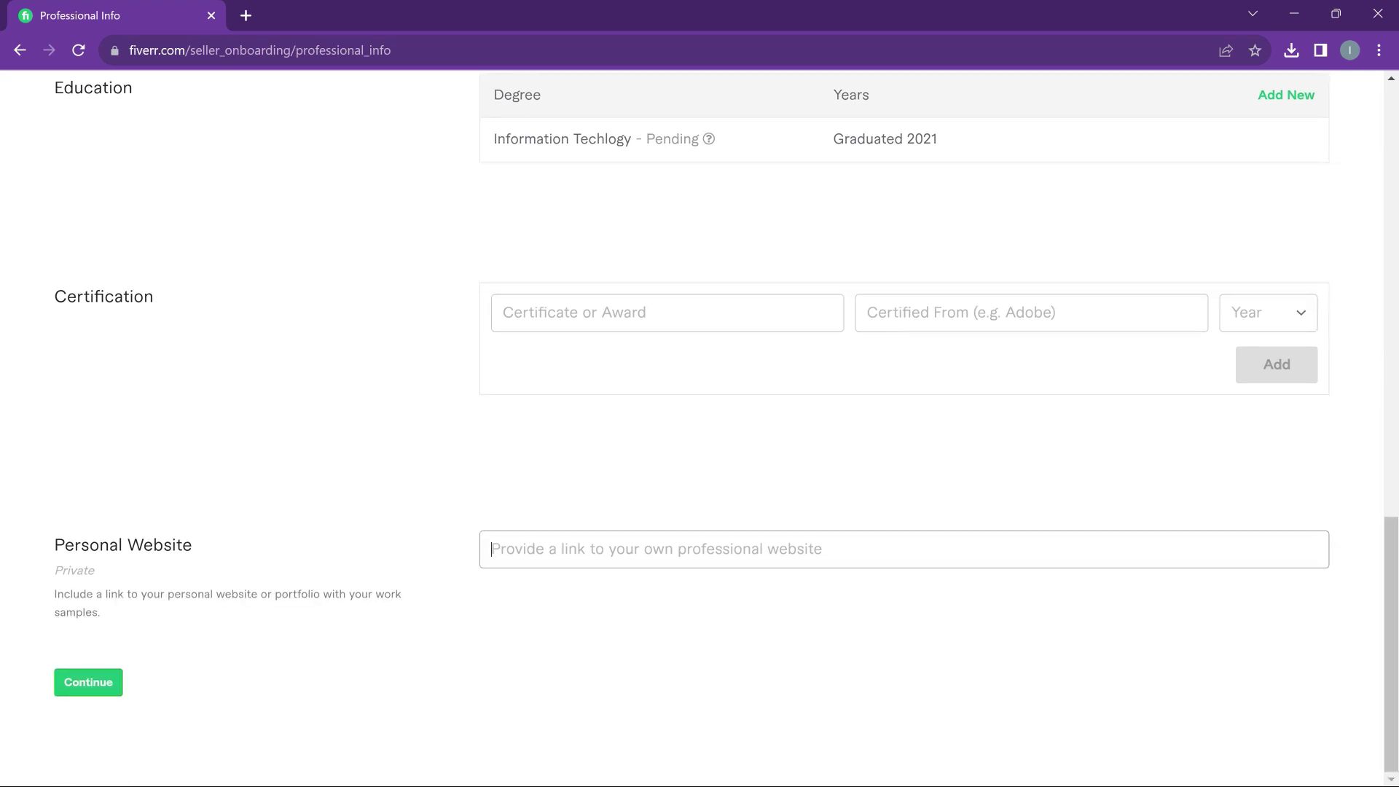
pyautogui.click(81, 689)
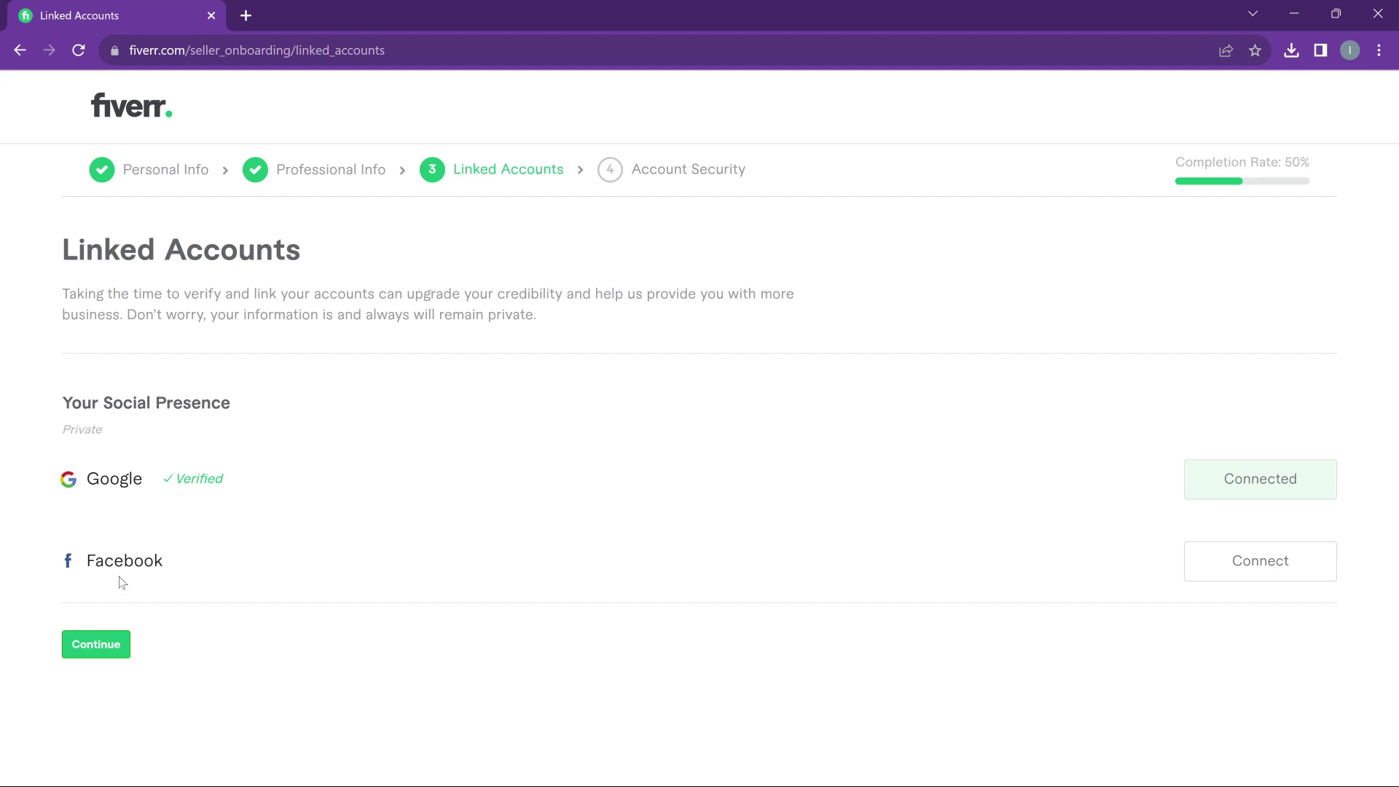
# Keep Google as the connected account and proceed to Account Security
pyautogui.click(108, 643)
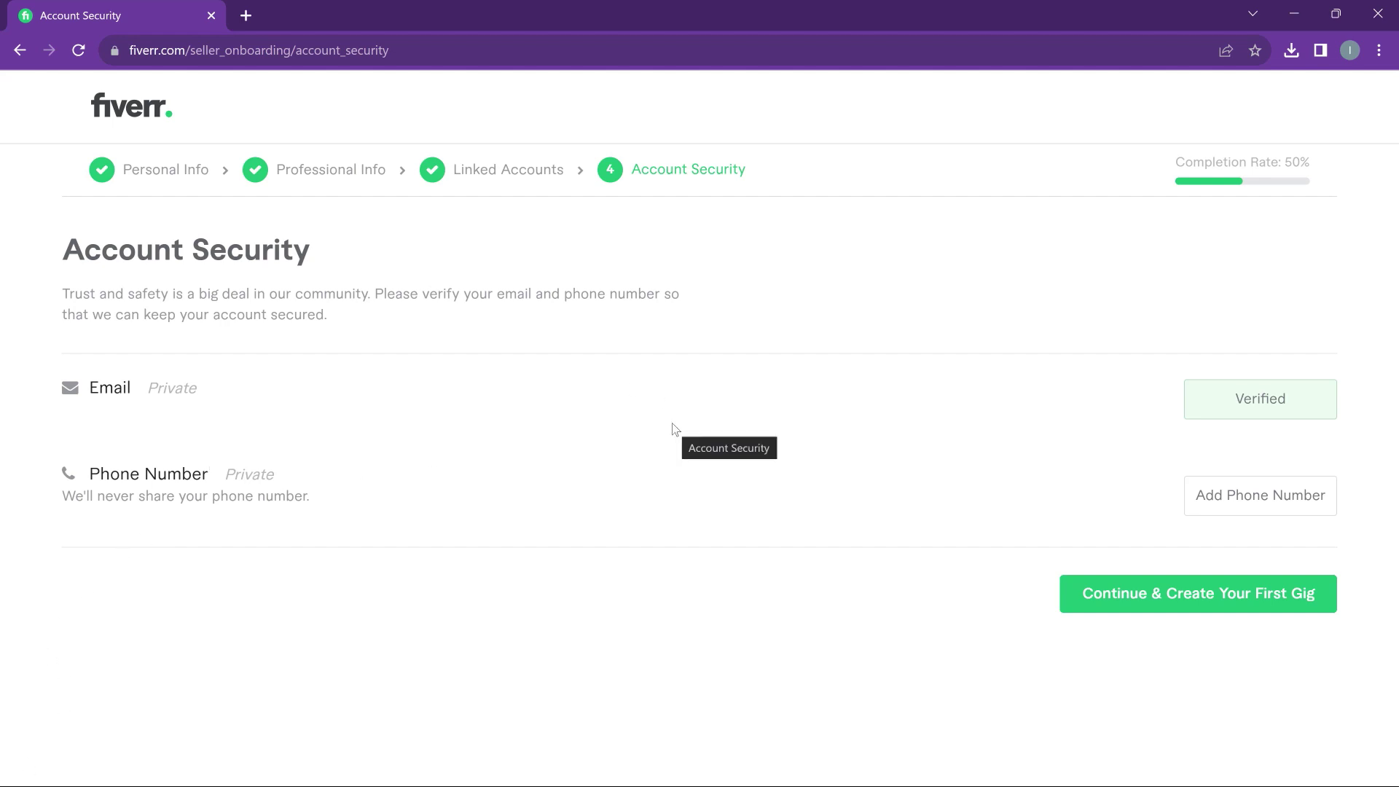
pyautogui.click(1303, 492)
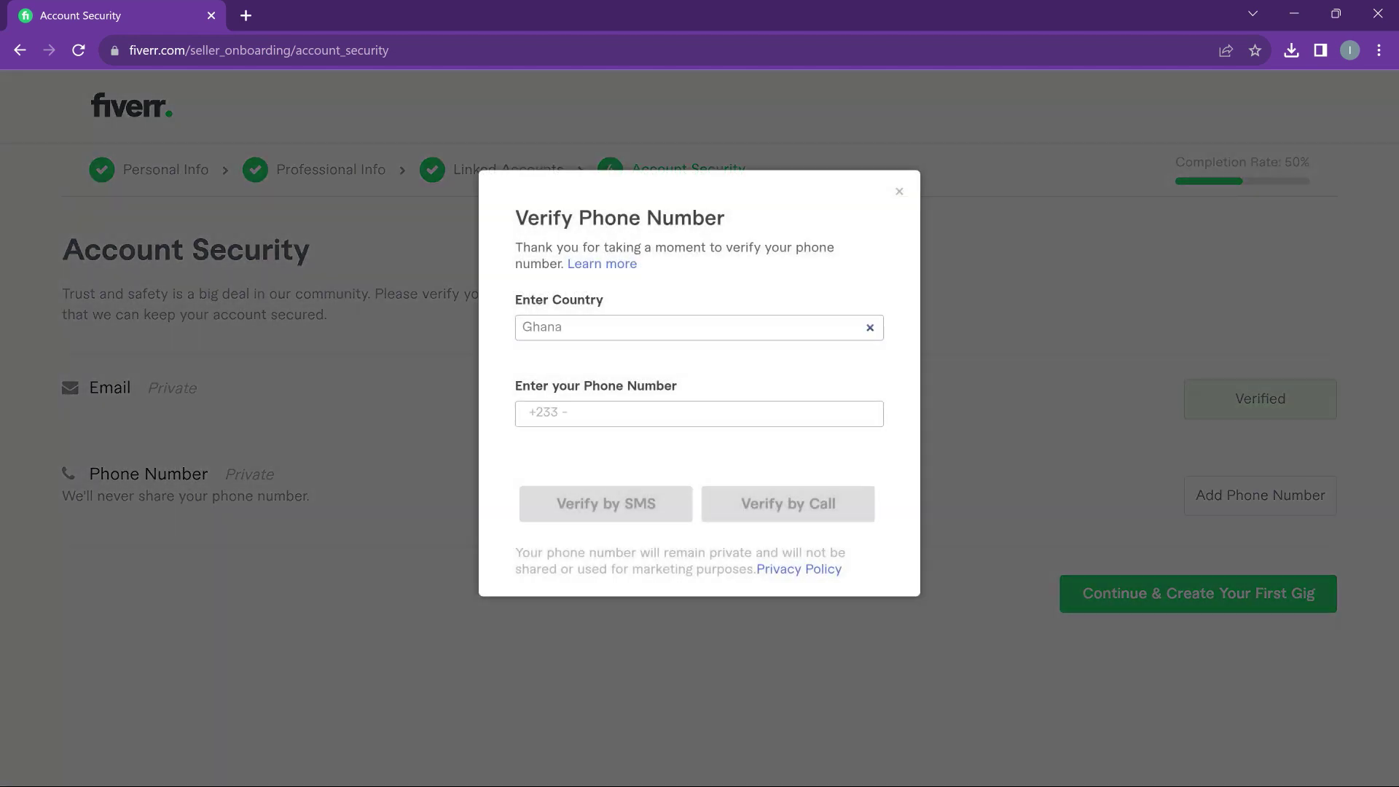
pyautogui.click(647, 352)
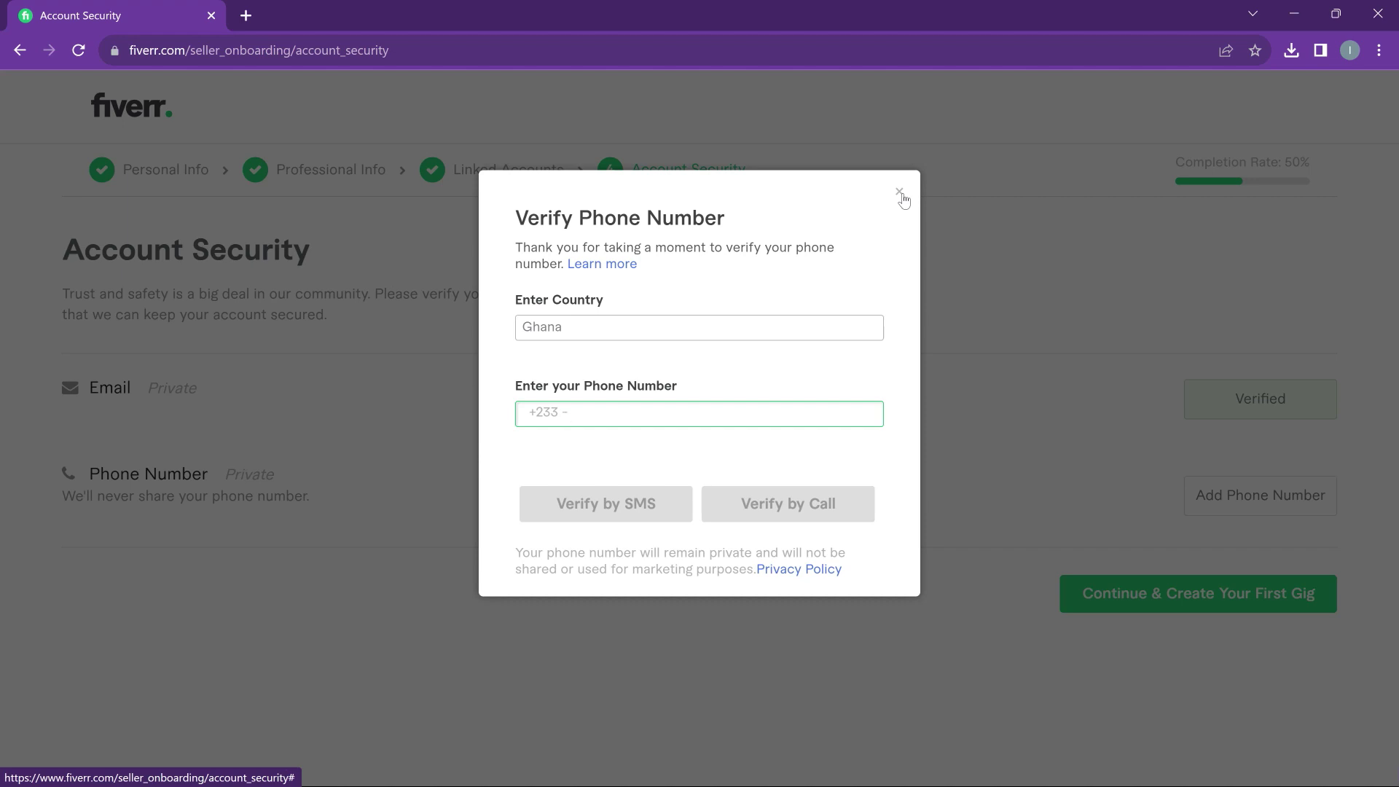
pyautogui.click(900, 194)
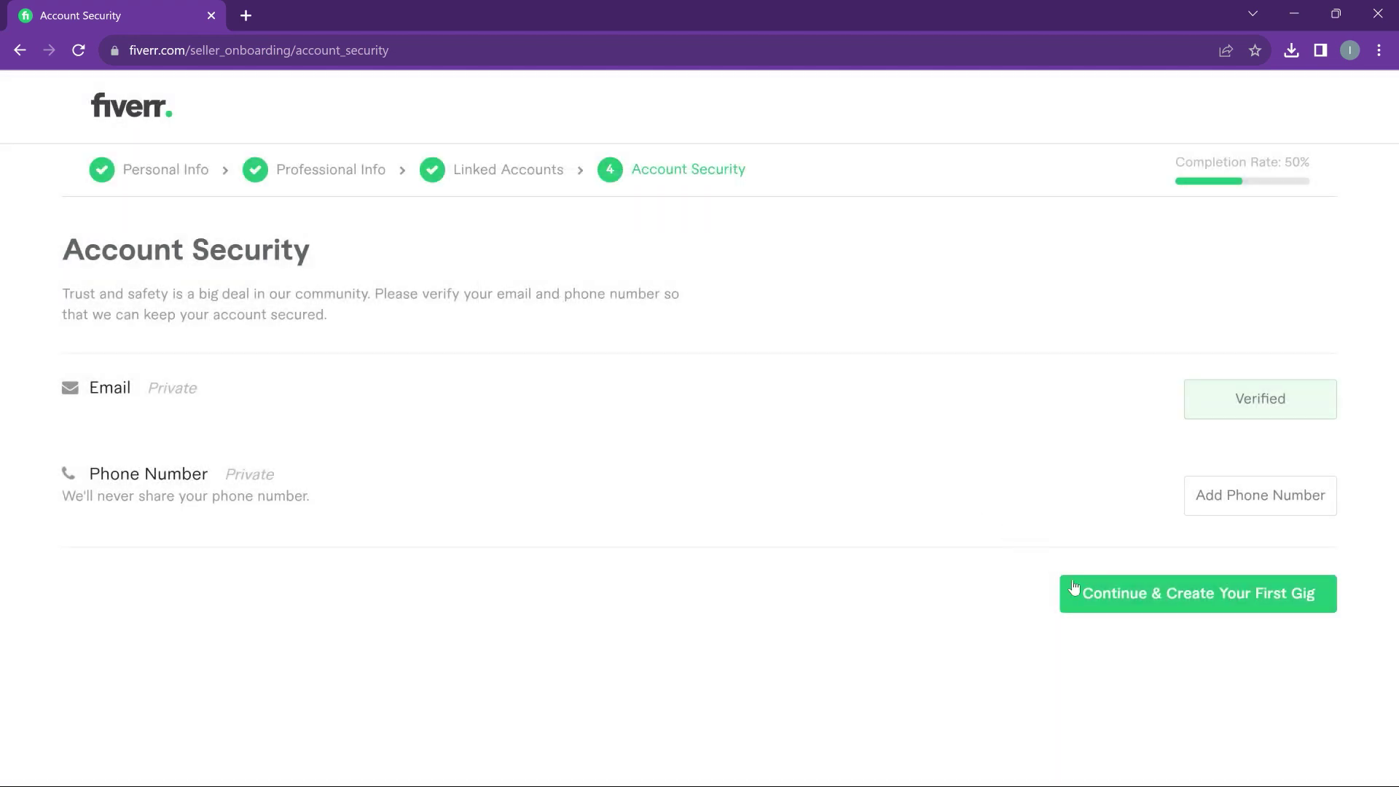
pyautogui.click(1176, 606)
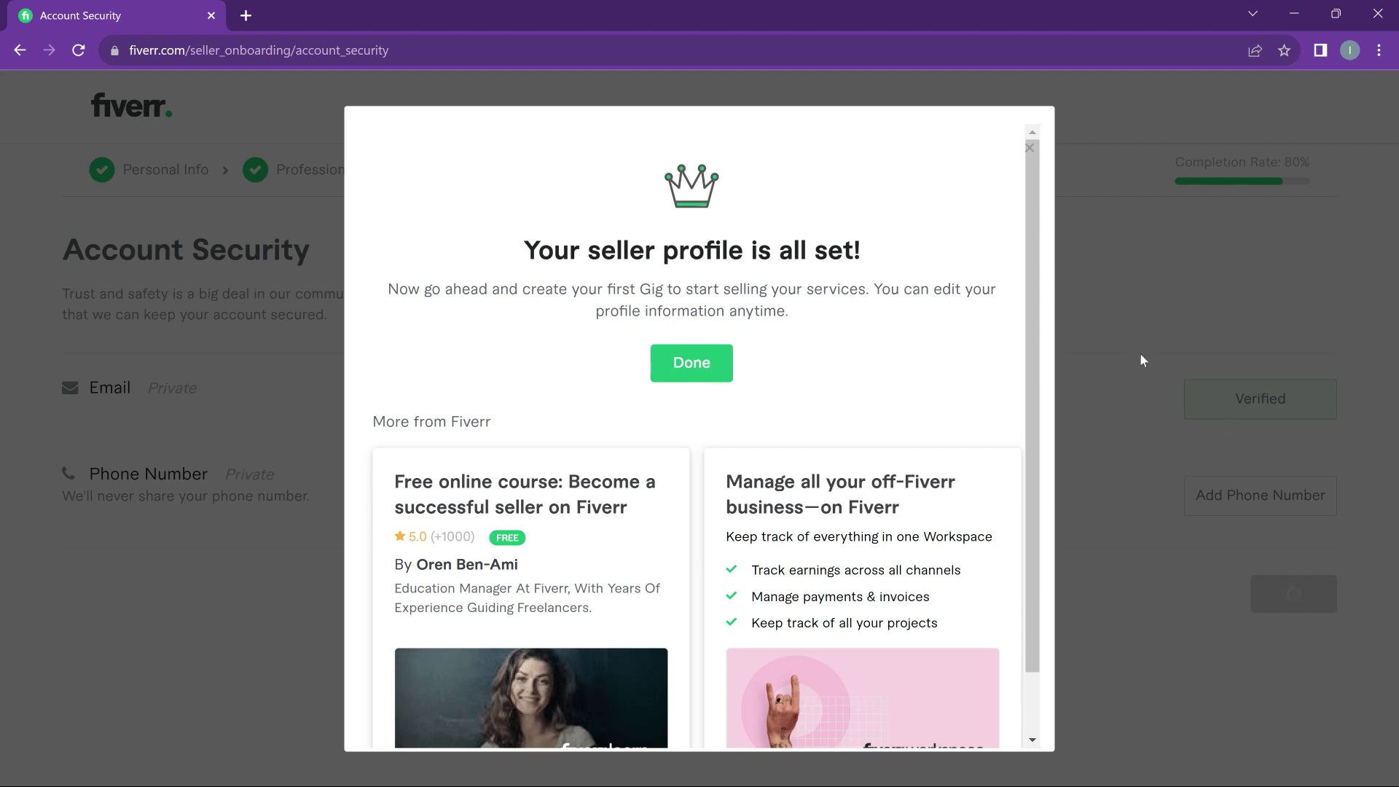
# Review the 'Your seller profile is all set!' modal and close it with Done
pyautogui.scroll(-1, 824, 556)
pyautogui.scroll(1, 824, 556)
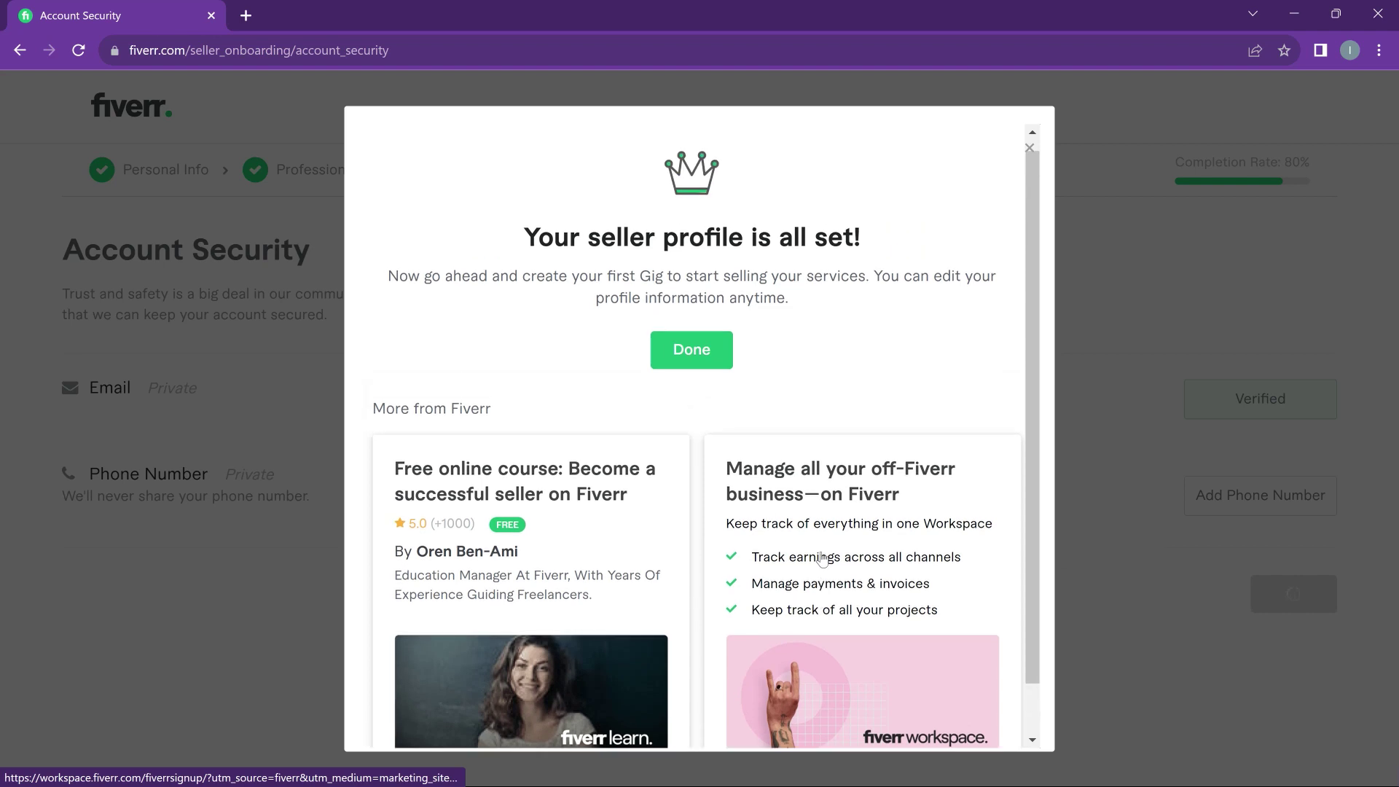
pyautogui.click(720, 374)
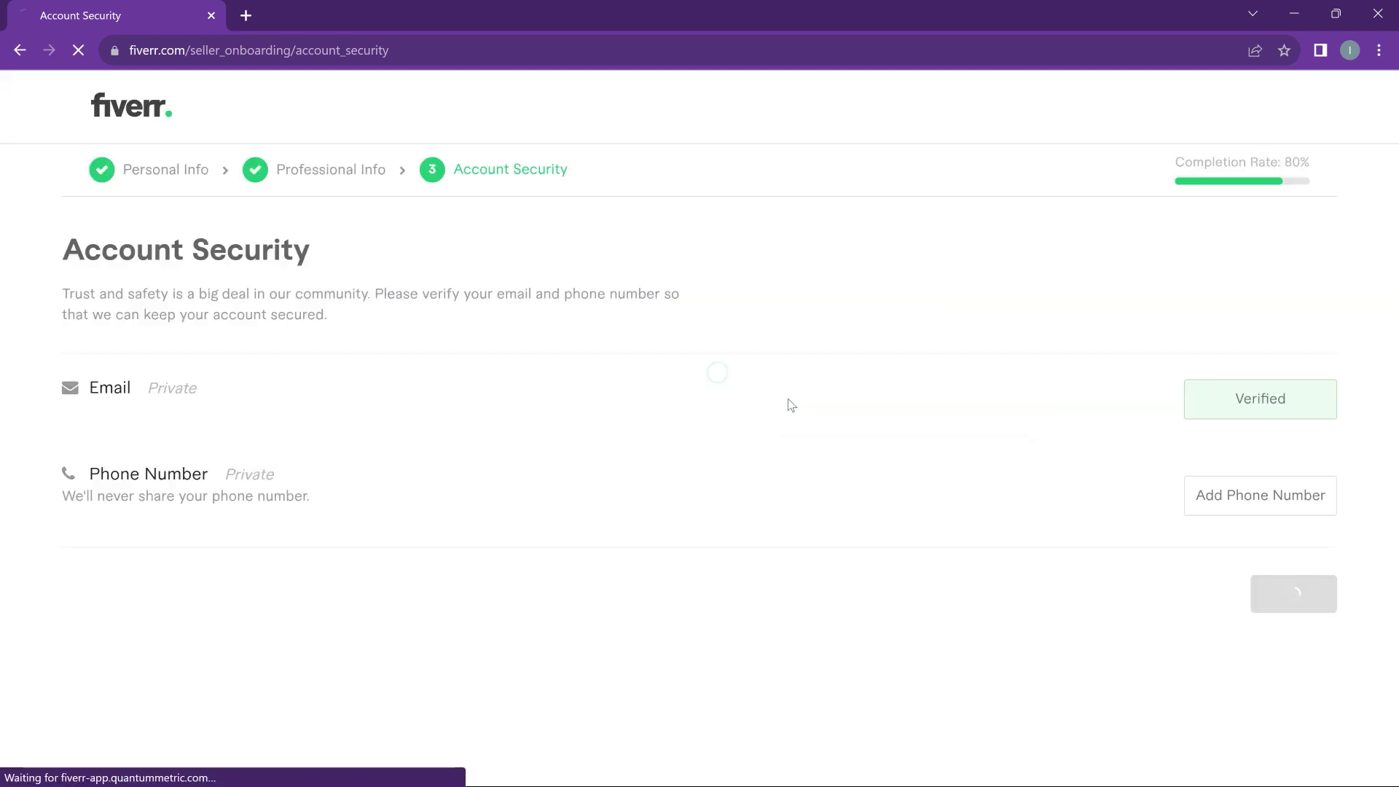